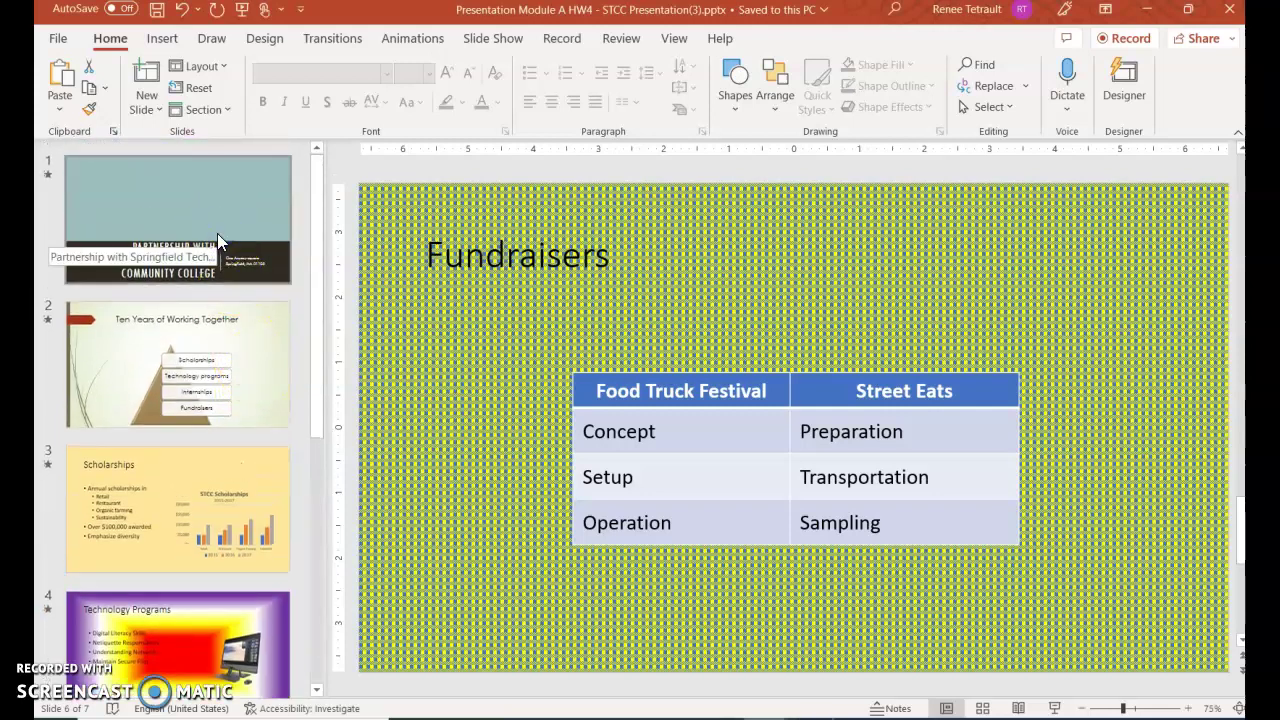
Create a new blank presentation, Presentation4, from the File menu's New page.
{"action": "left_click", "coordinate": [205, 245]}
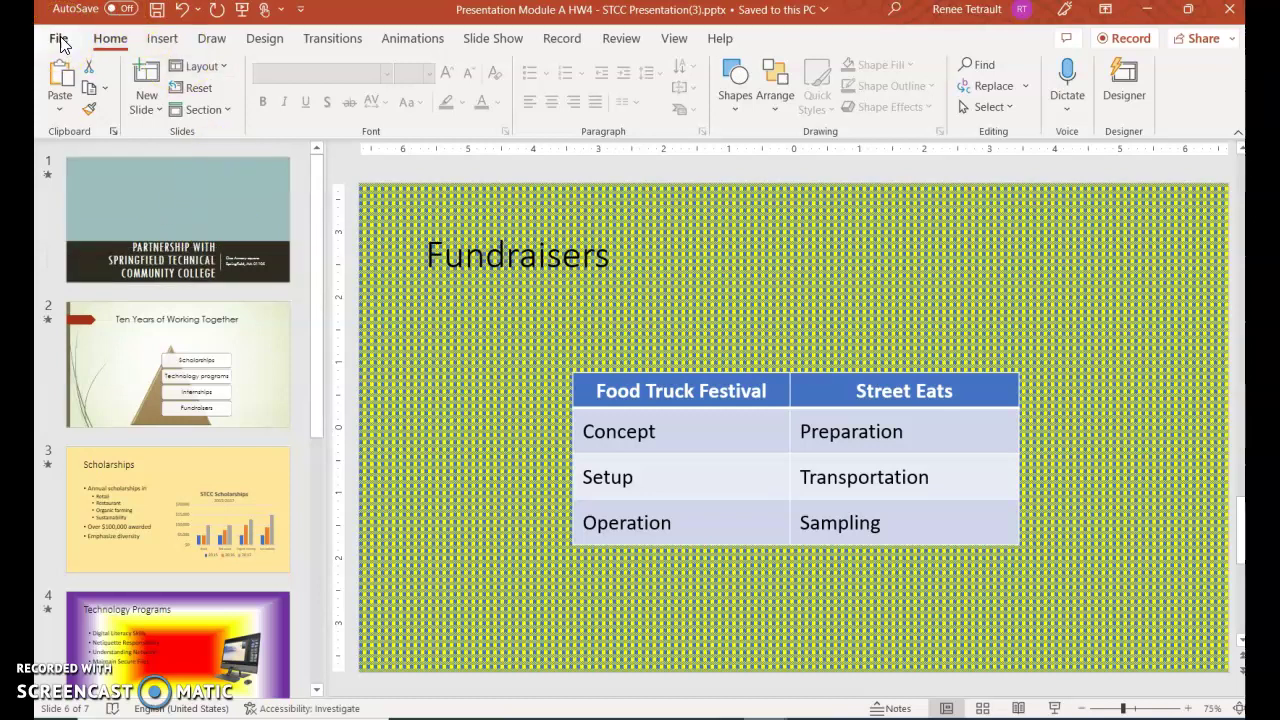
{"action": "left_click", "coordinate": [60, 40]}
{"action": "left_click", "coordinate": [75, 155]}
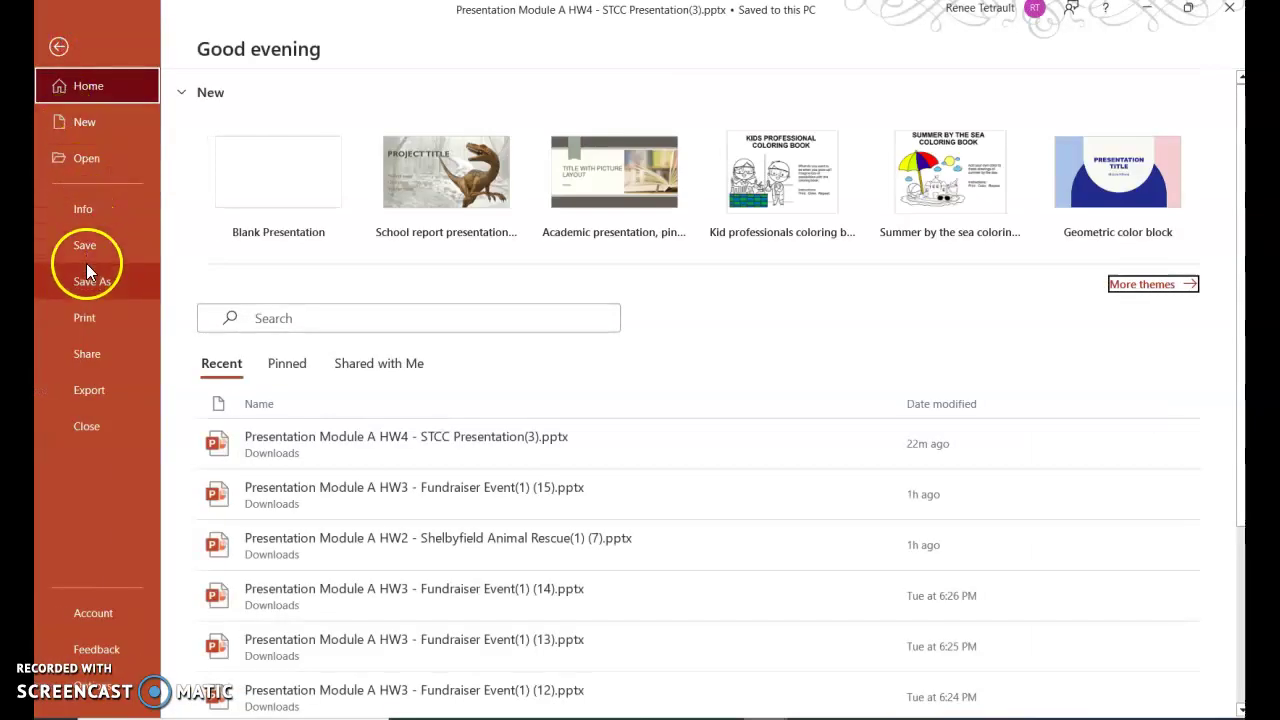
{"action": "left_click", "coordinate": [94, 122]}
{"action": "left_click", "coordinate": [266, 206]}
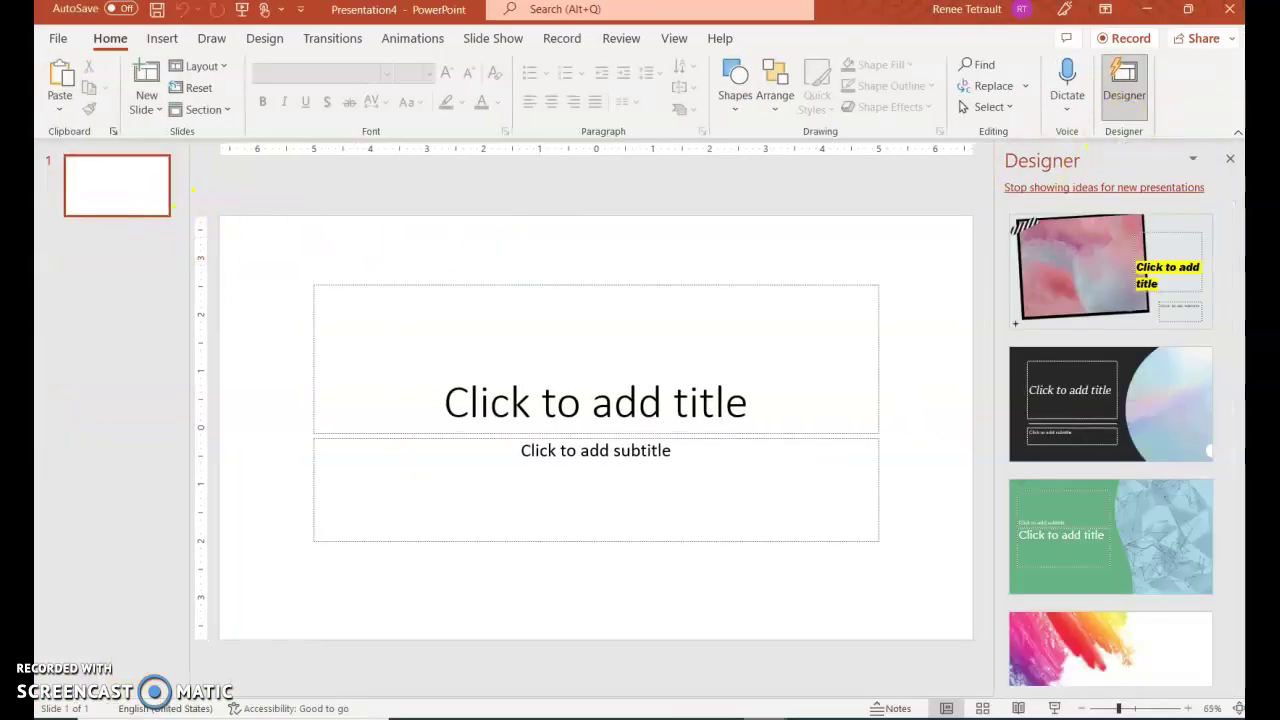
Title the first slide 'Mongibello Artisan Pasta' with the subtitle 'About Our Business'.
{"action": "left_click", "coordinate": [1230, 160]}
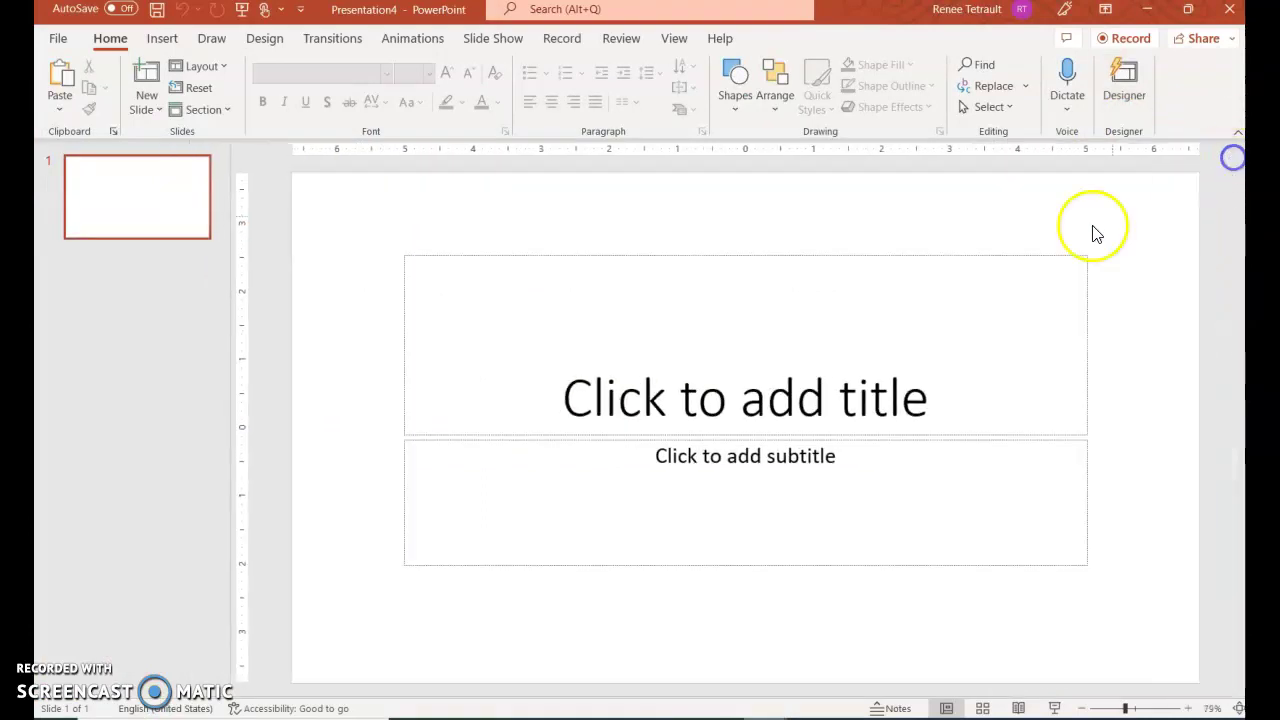
{"action": "left_click", "coordinate": [748, 407]}
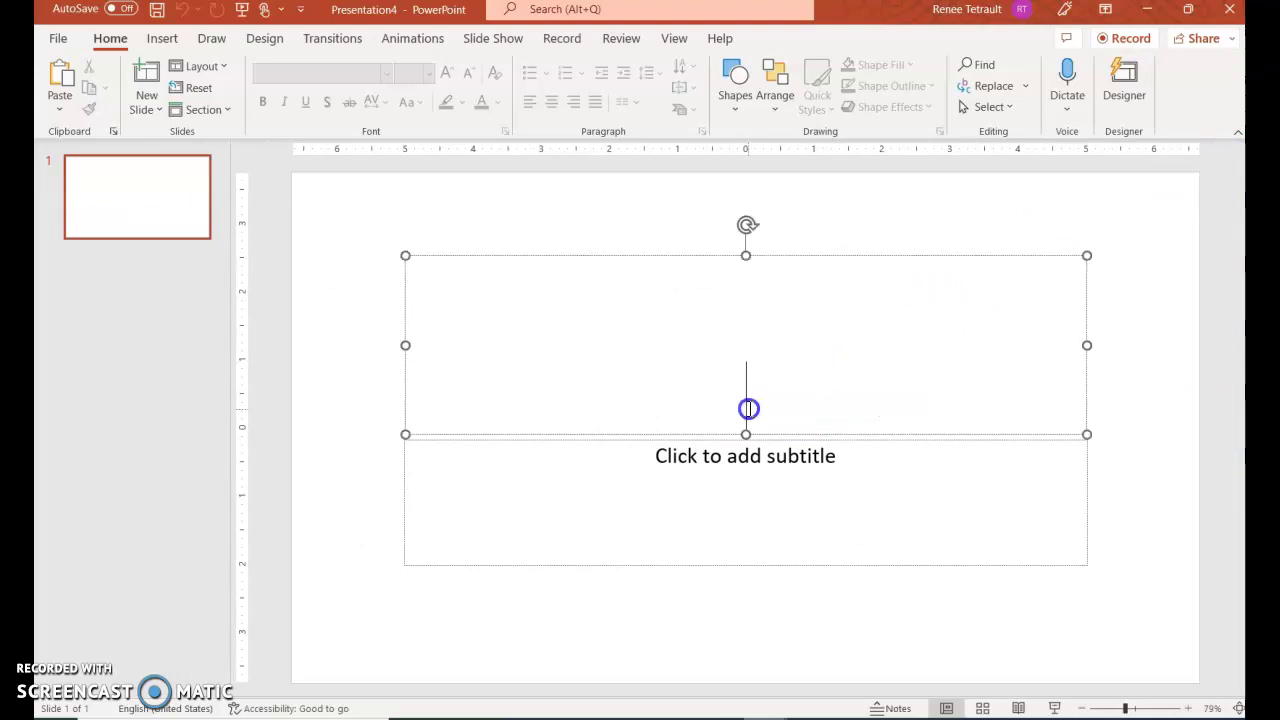
{"action": "type", "text": "Mo"}
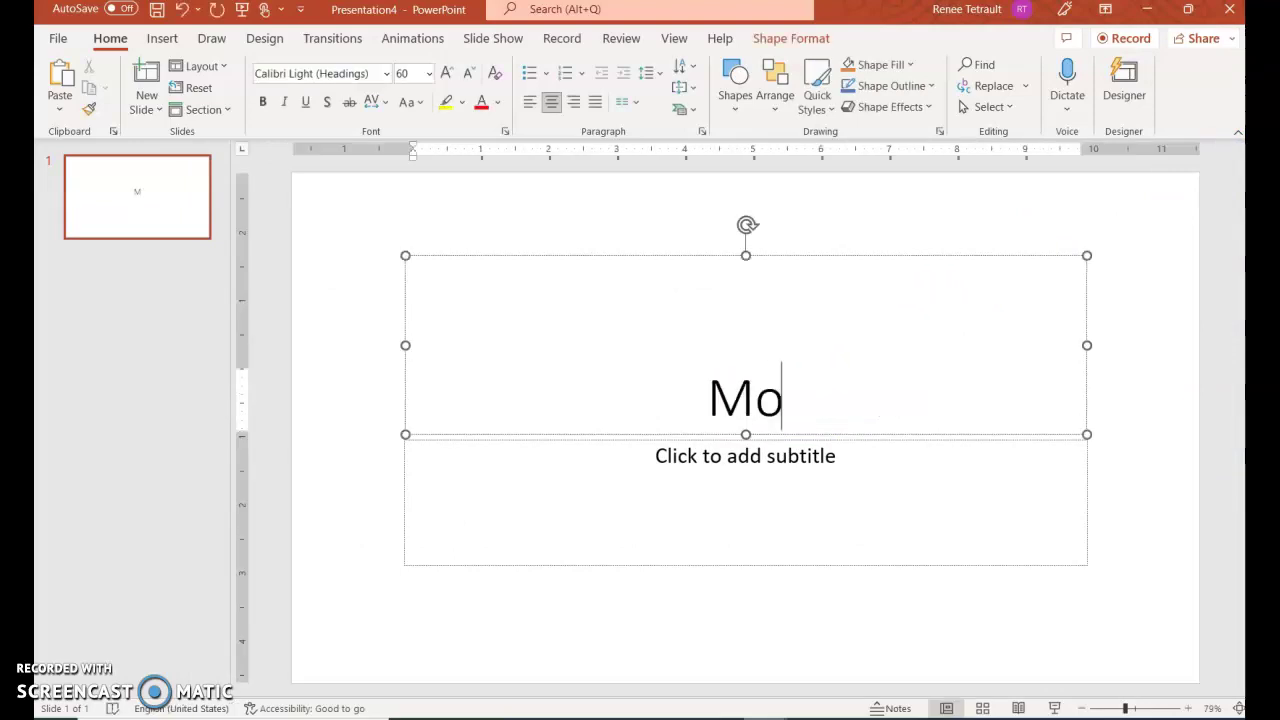
{"action": "type", "text": "ngibello "}
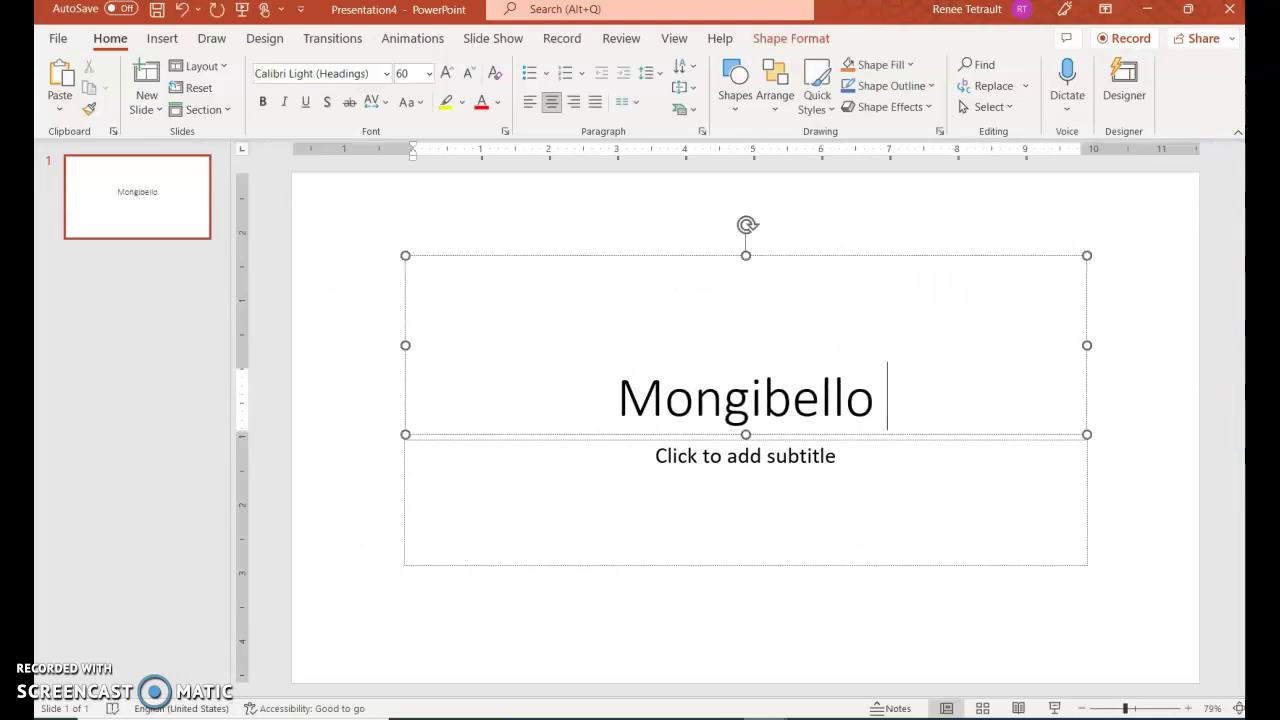
{"action": "type", "text": "Artisan Pa"}
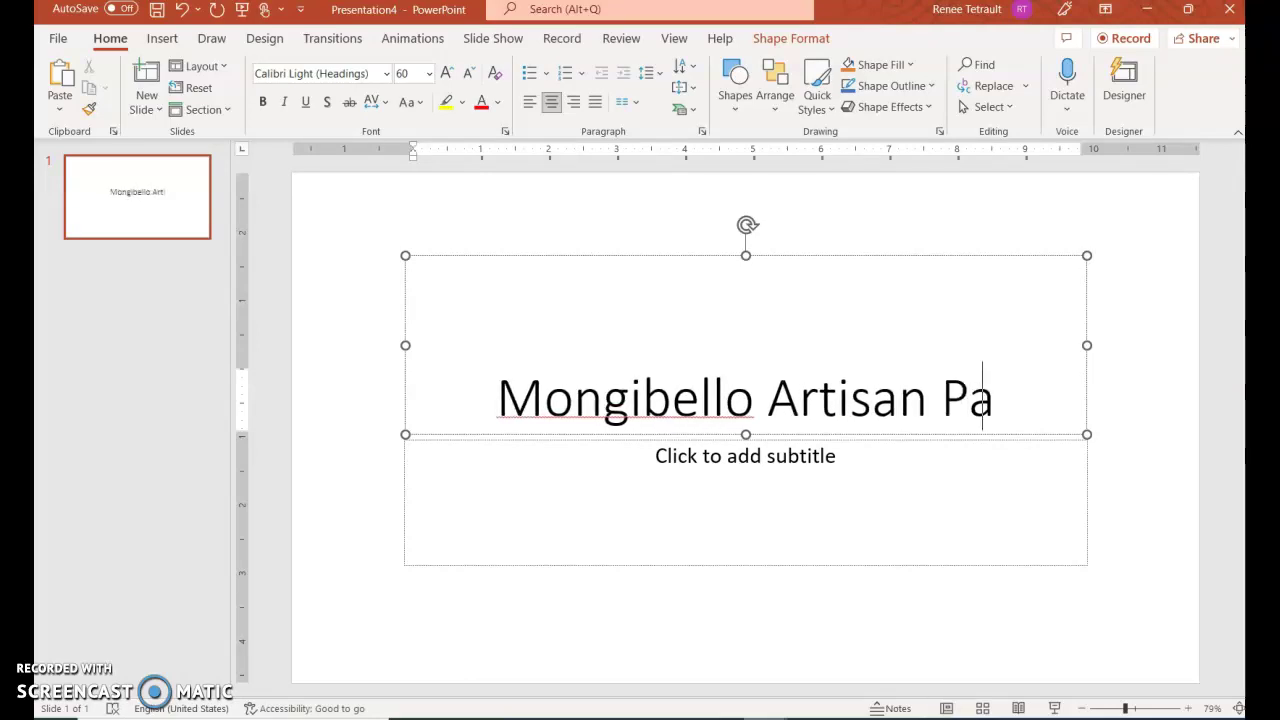
{"action": "type", "text": "sta"}
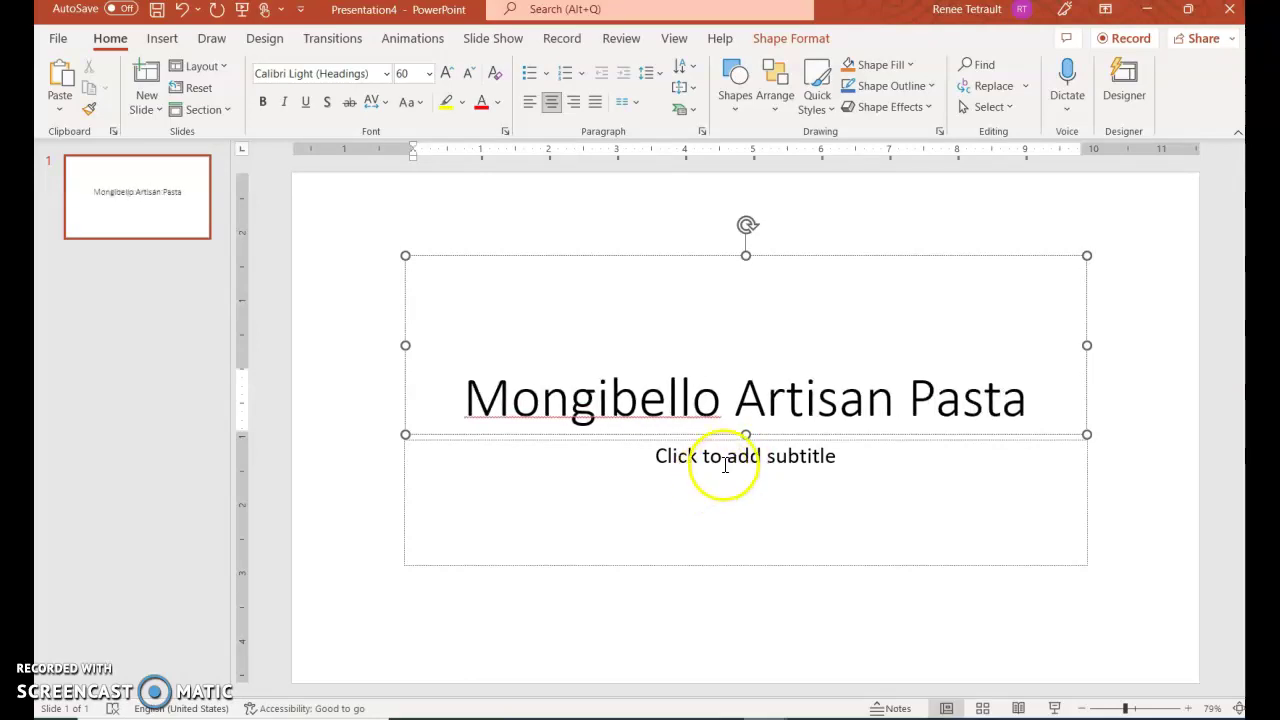
{"action": "left_click", "coordinate": [722, 464]}
{"action": "type", "text": "Abc"}
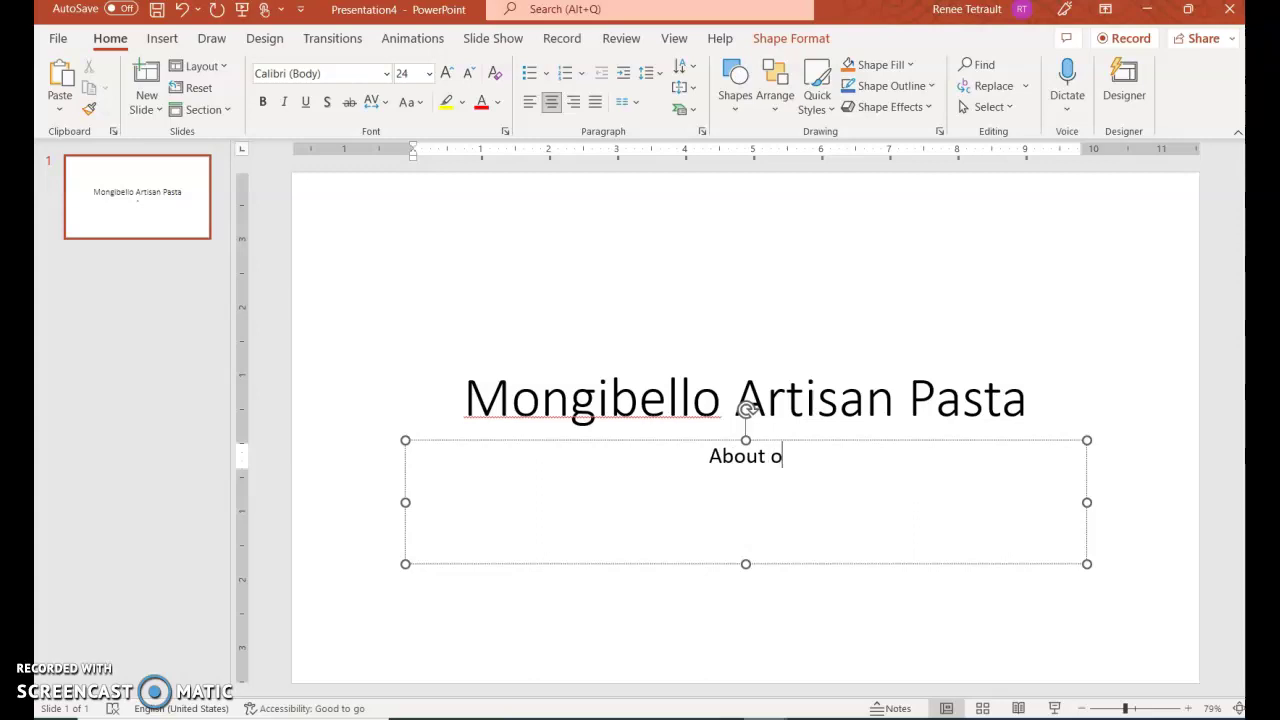
{"action": "type", "text": "Our Busines"}
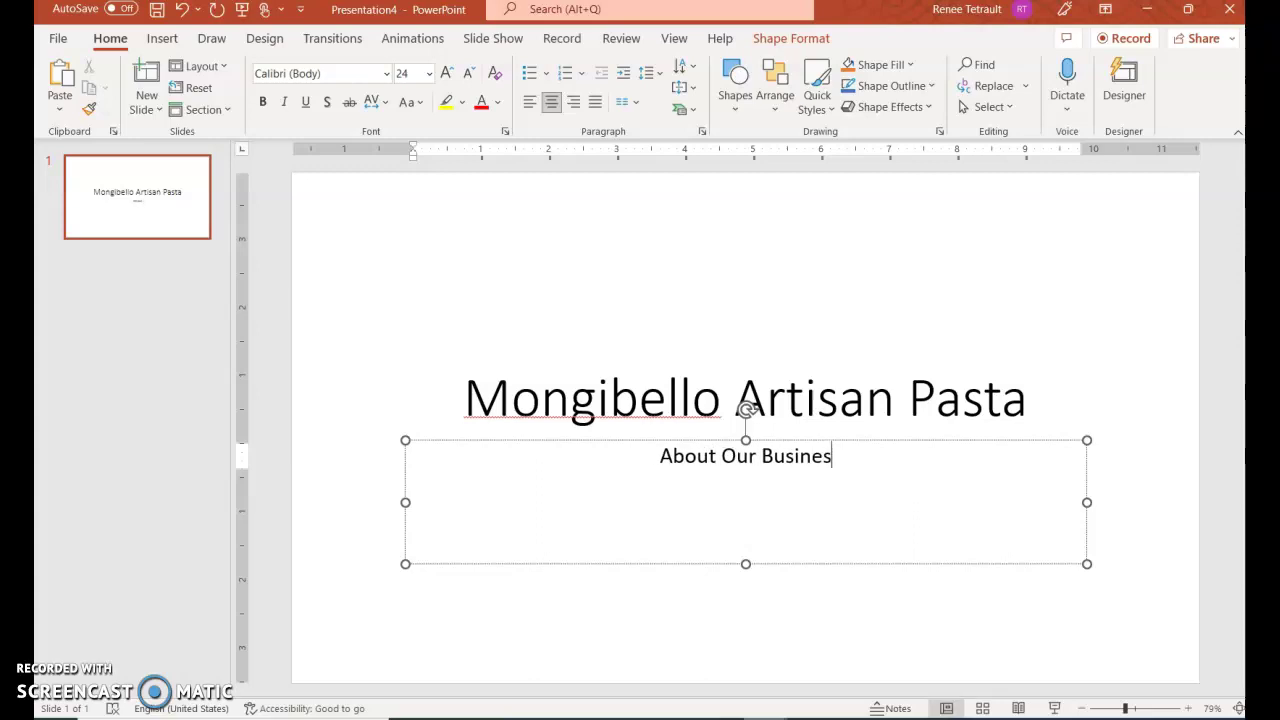
{"action": "type", "text": "s"}
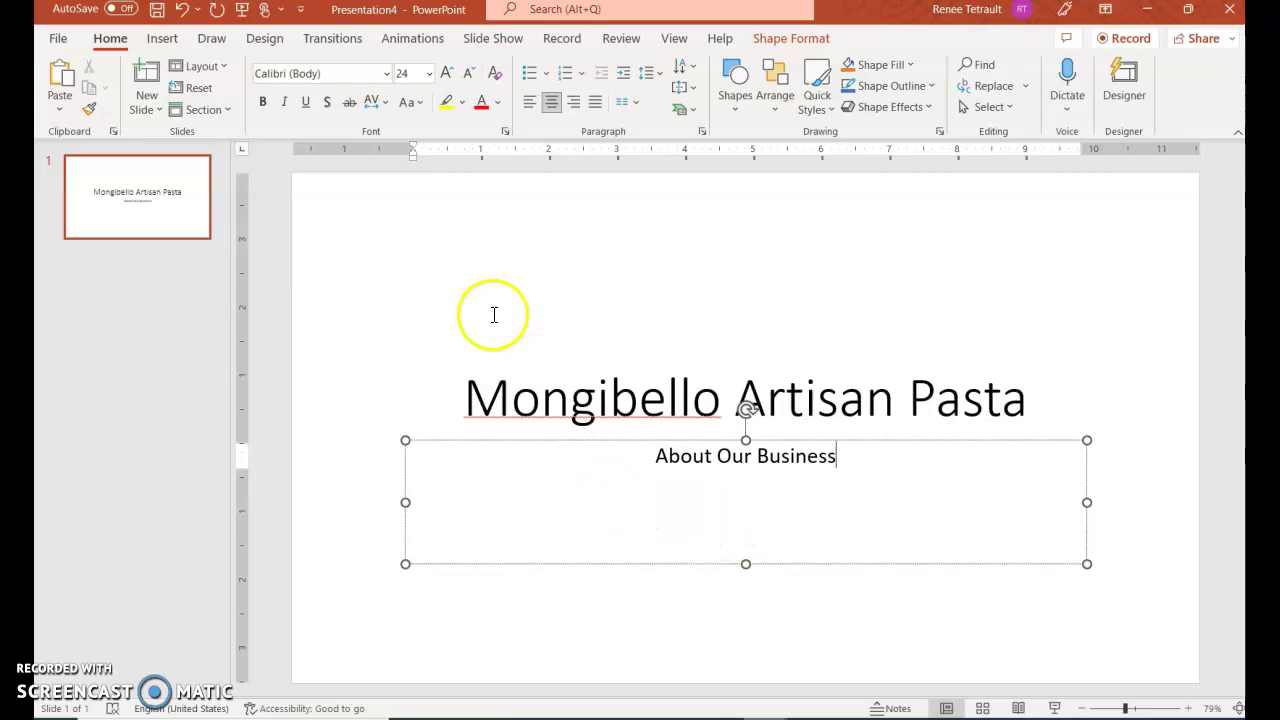
Add a Picture with Caption slide titled 'Our Mission' holding the pasted mission statement.
{"action": "left_click", "coordinate": [144, 112]}
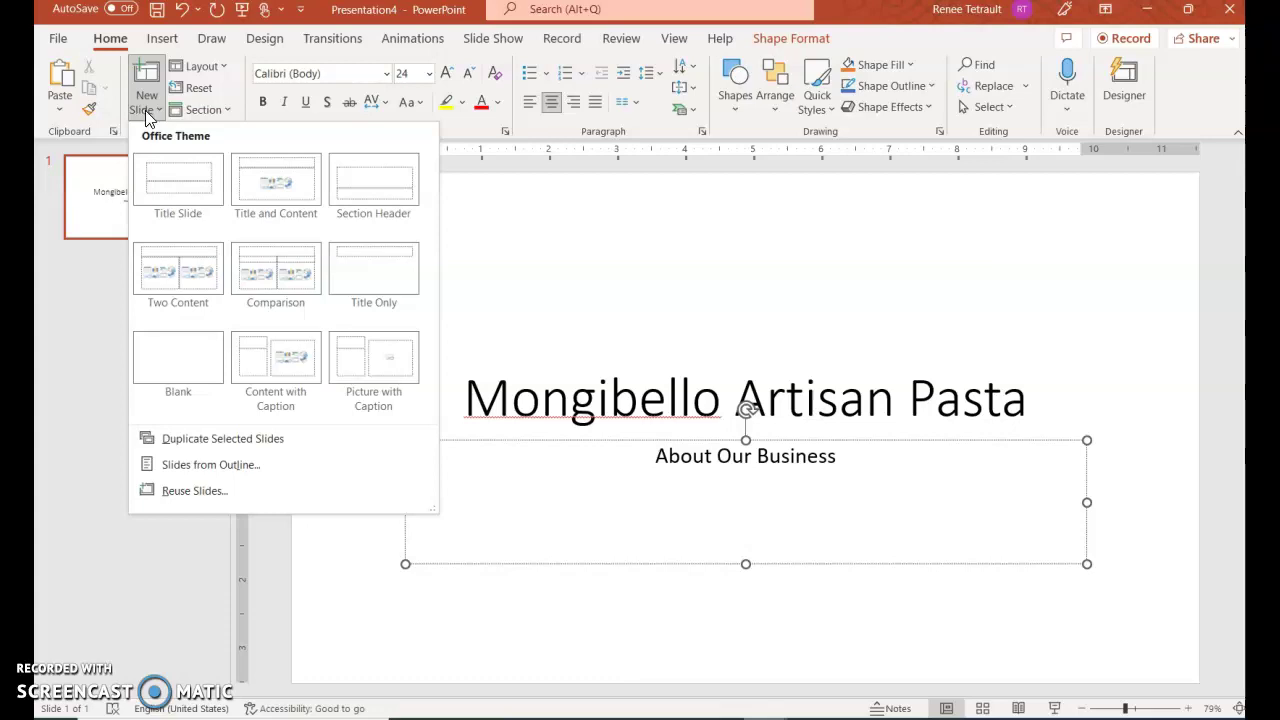
{"action": "left_click", "coordinate": [405, 370]}
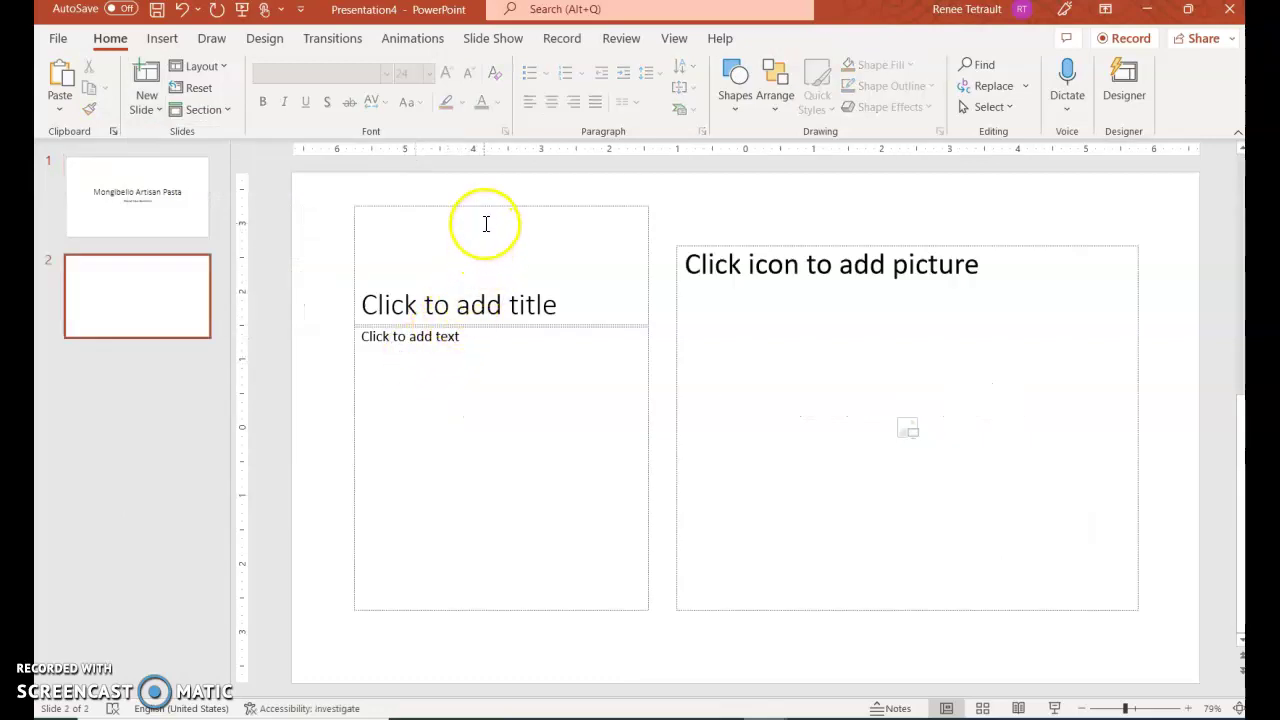
{"action": "left_click", "coordinate": [462, 306]}
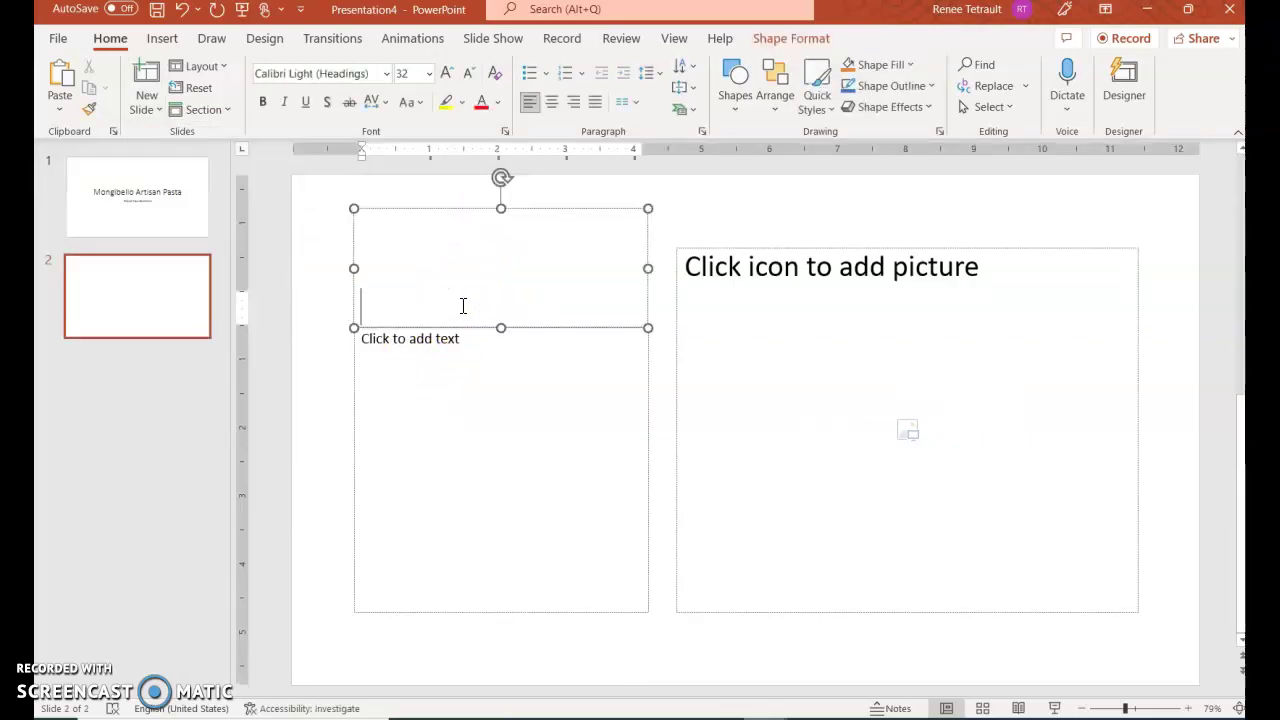
{"action": "type", "text": "Out Mission"}
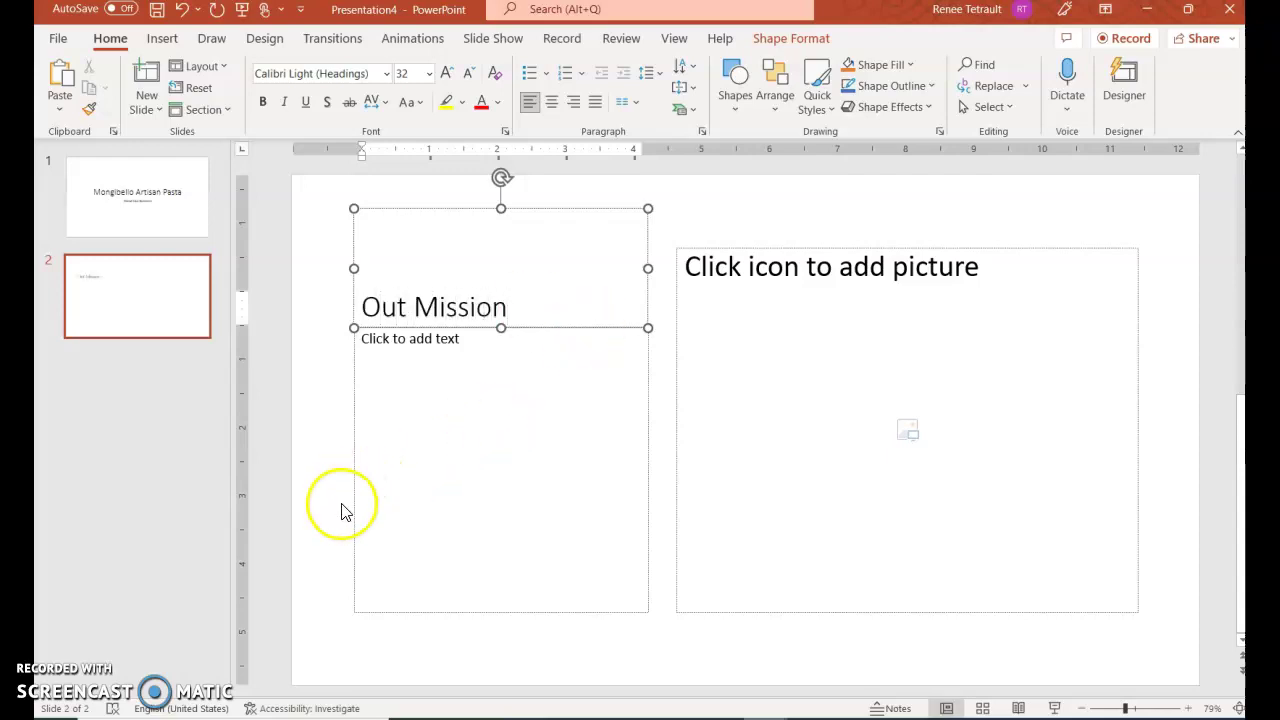
{"action": "left_click", "coordinate": [458, 348]}
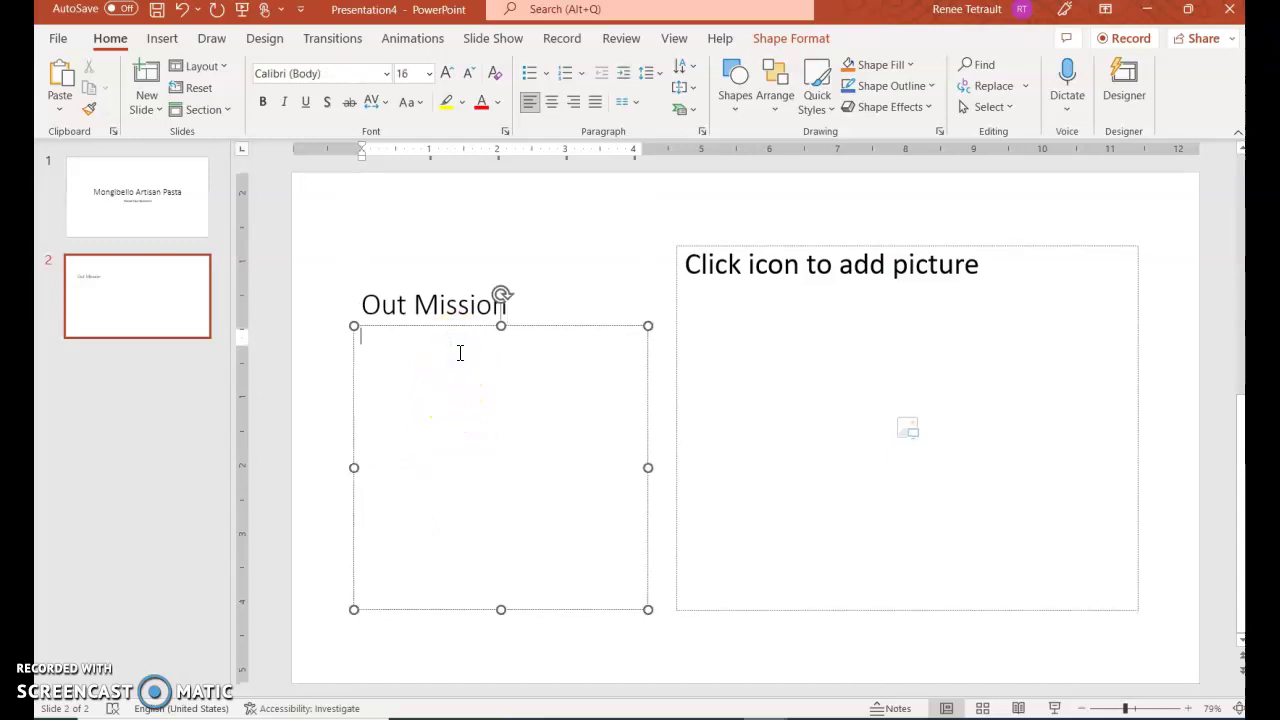
{"action": "left_click", "coordinate": [300, 719]}
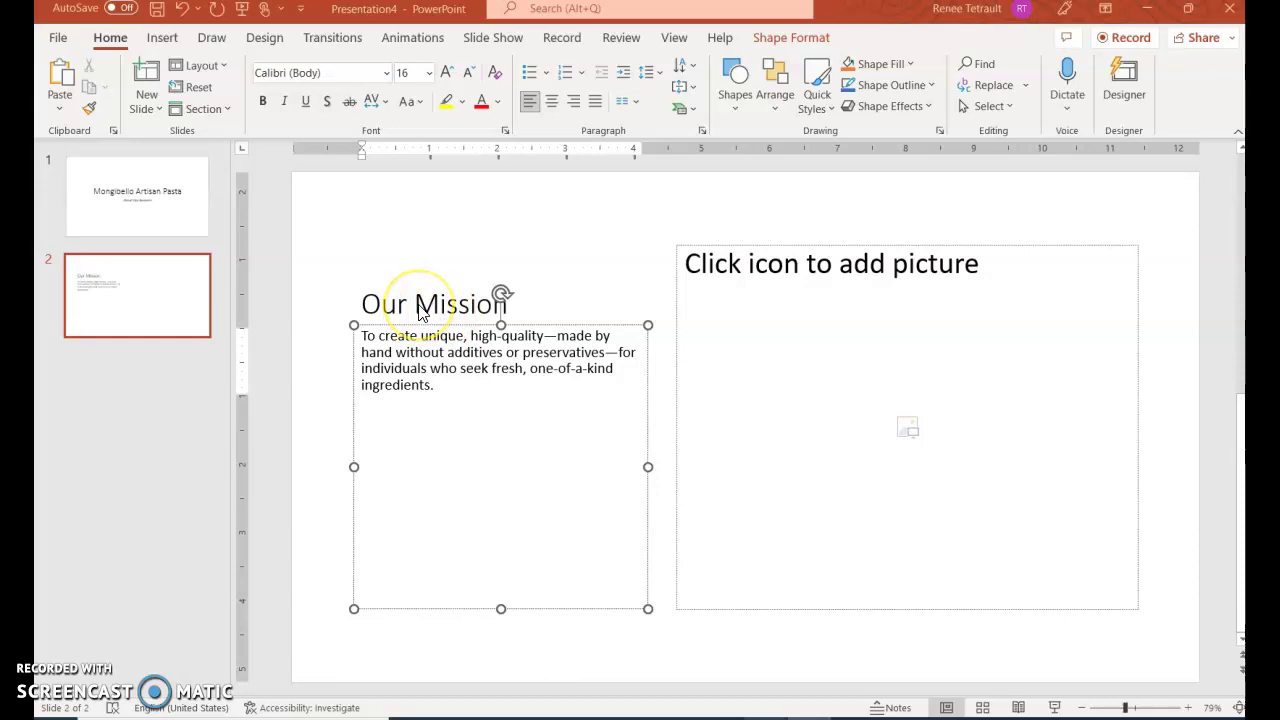
{"action": "left_click", "coordinate": [466, 382]}
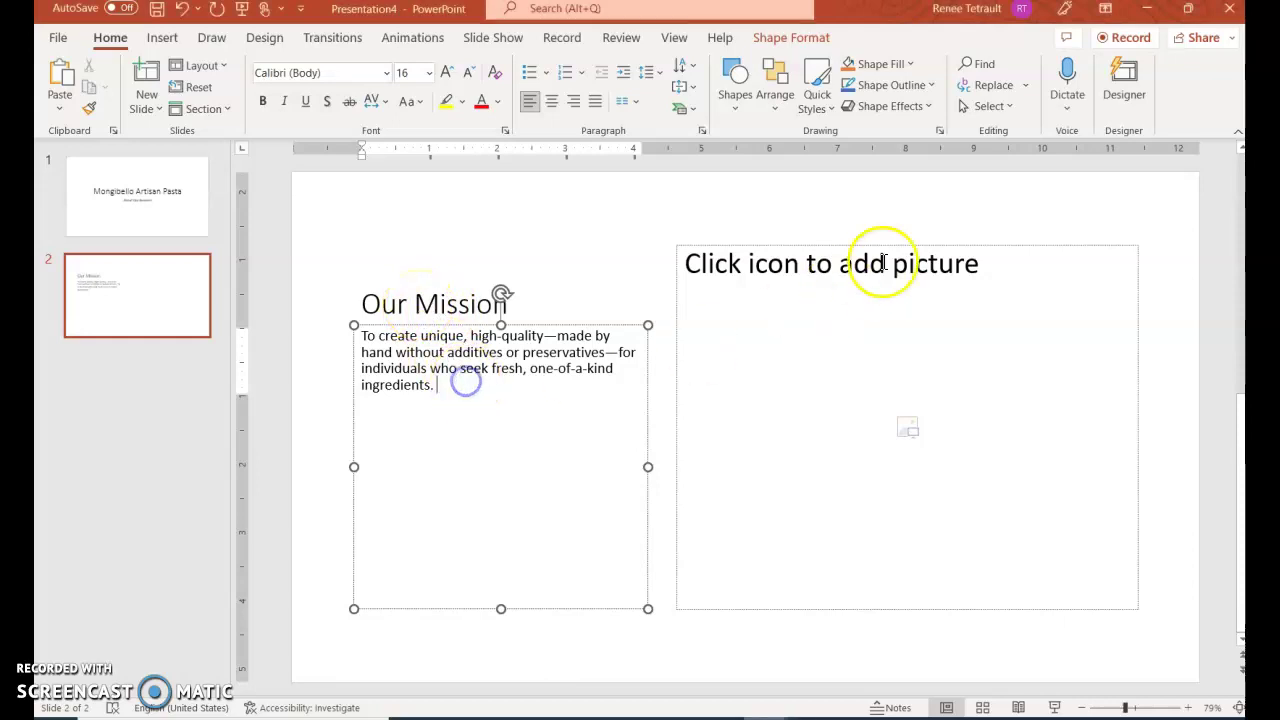
Insert the photo 'Mongibello Artisan Pasta 1.jpg' into the slide's picture placeholder.
{"action": "left_click", "coordinate": [906, 428]}
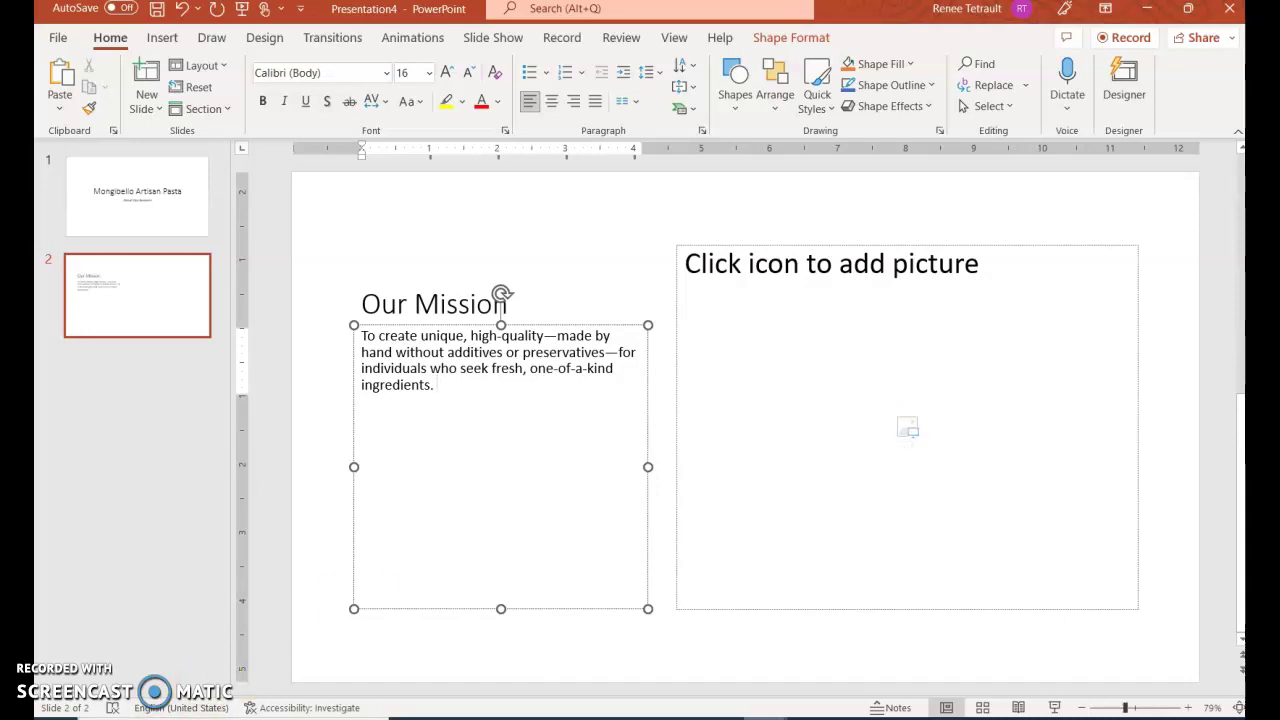
{"action": "left_click", "coordinate": [343, 171]}
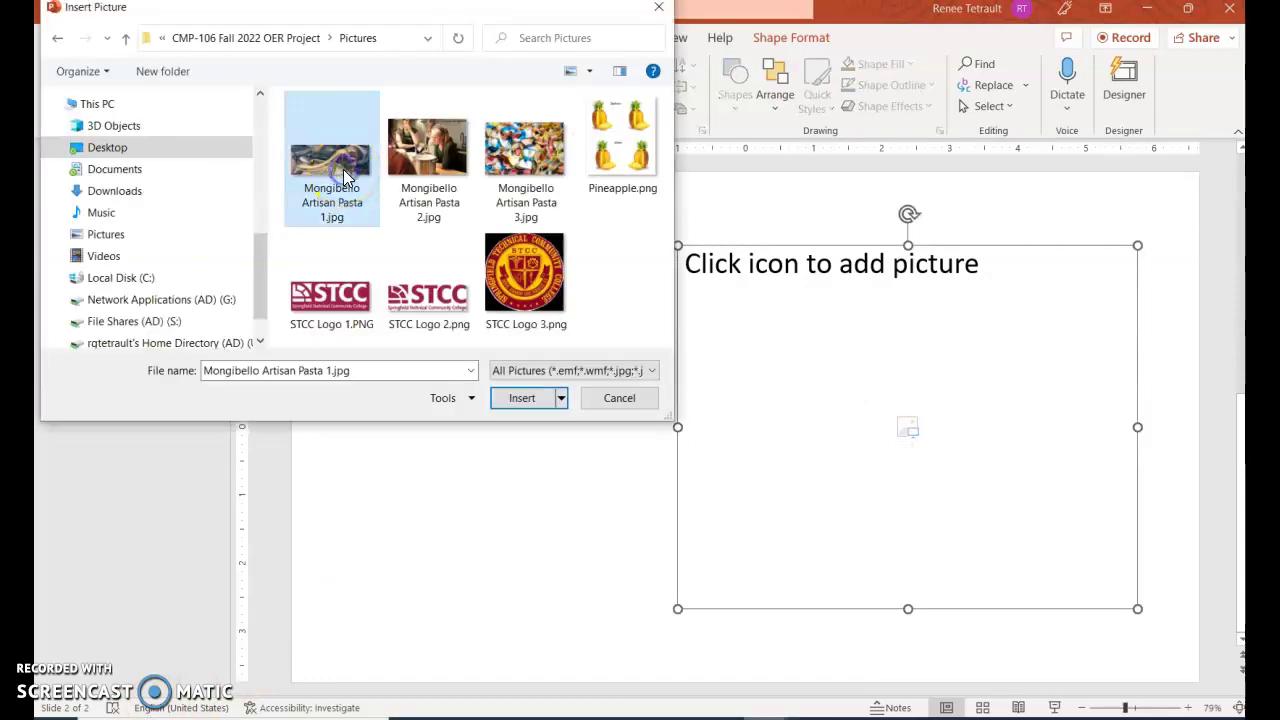
{"action": "left_click", "coordinate": [519, 400]}
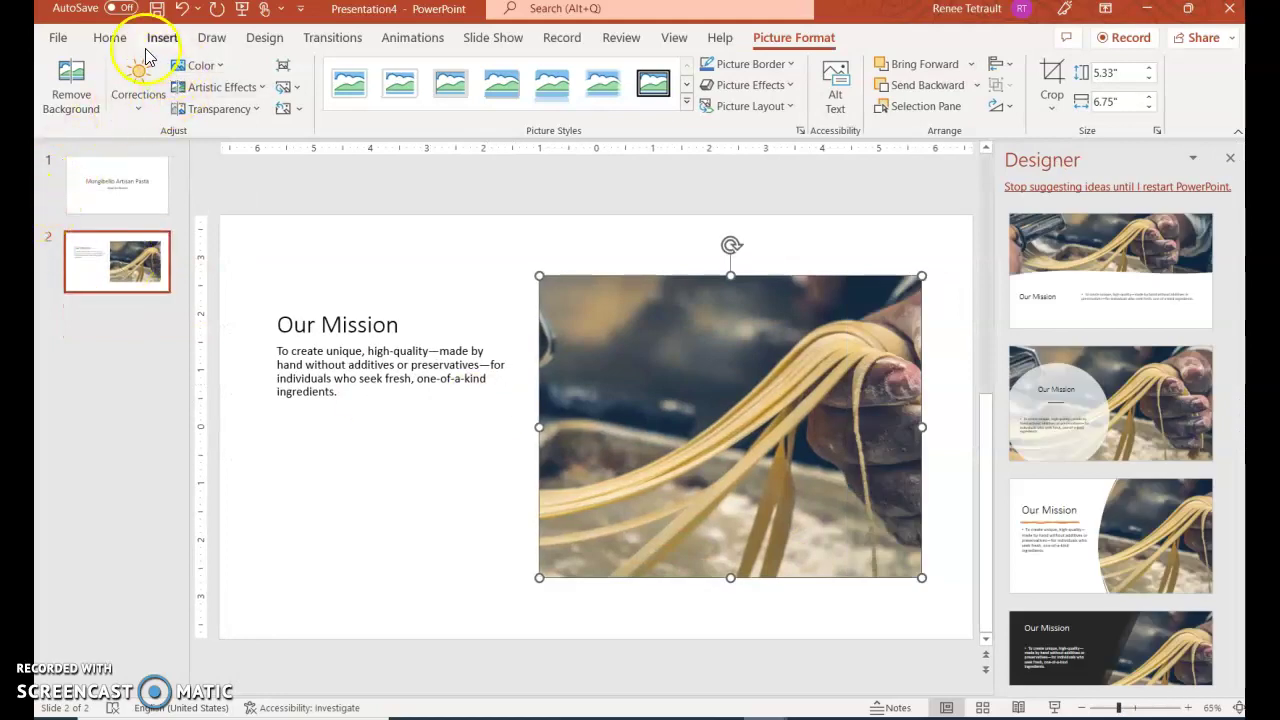
Add a Content with Caption slide titled 'Our Team' with the pasted team description.
{"action": "left_click", "coordinate": [112, 38]}
{"action": "left_click", "coordinate": [147, 109]}
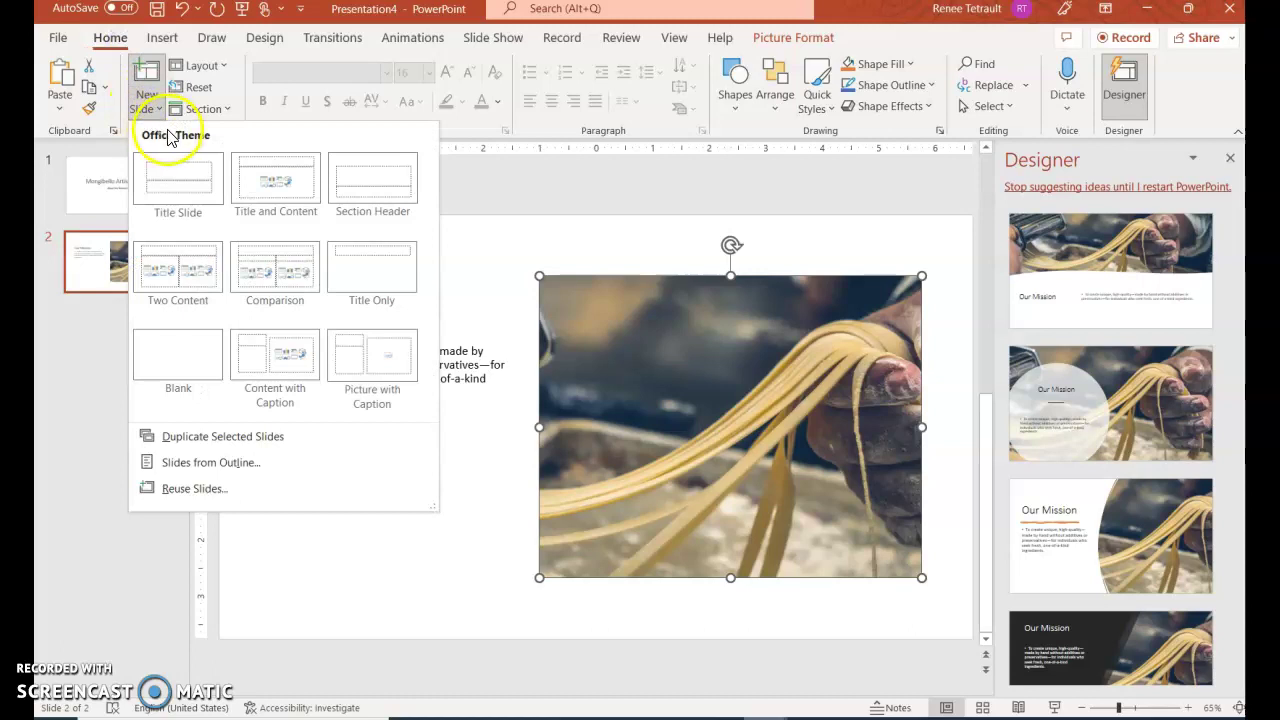
{"action": "left_click", "coordinate": [276, 365]}
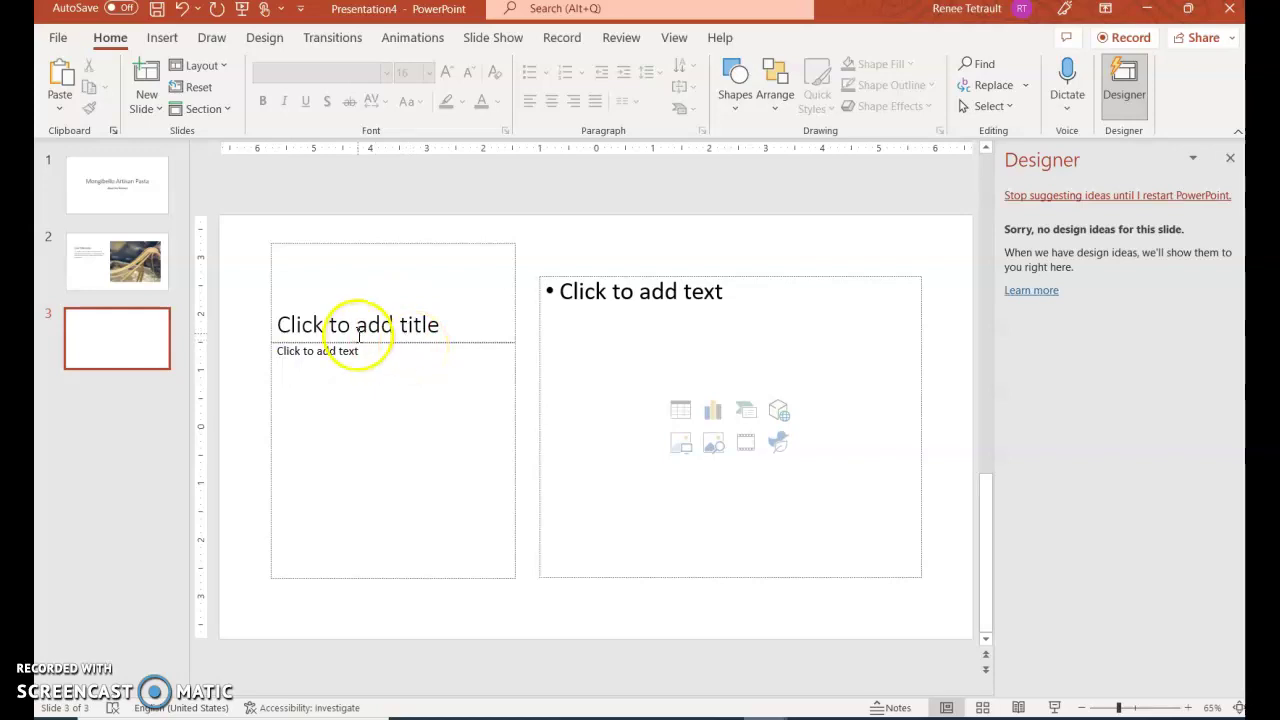
{"action": "left_click", "coordinate": [357, 326]}
{"action": "type", "text": "Our Team"}
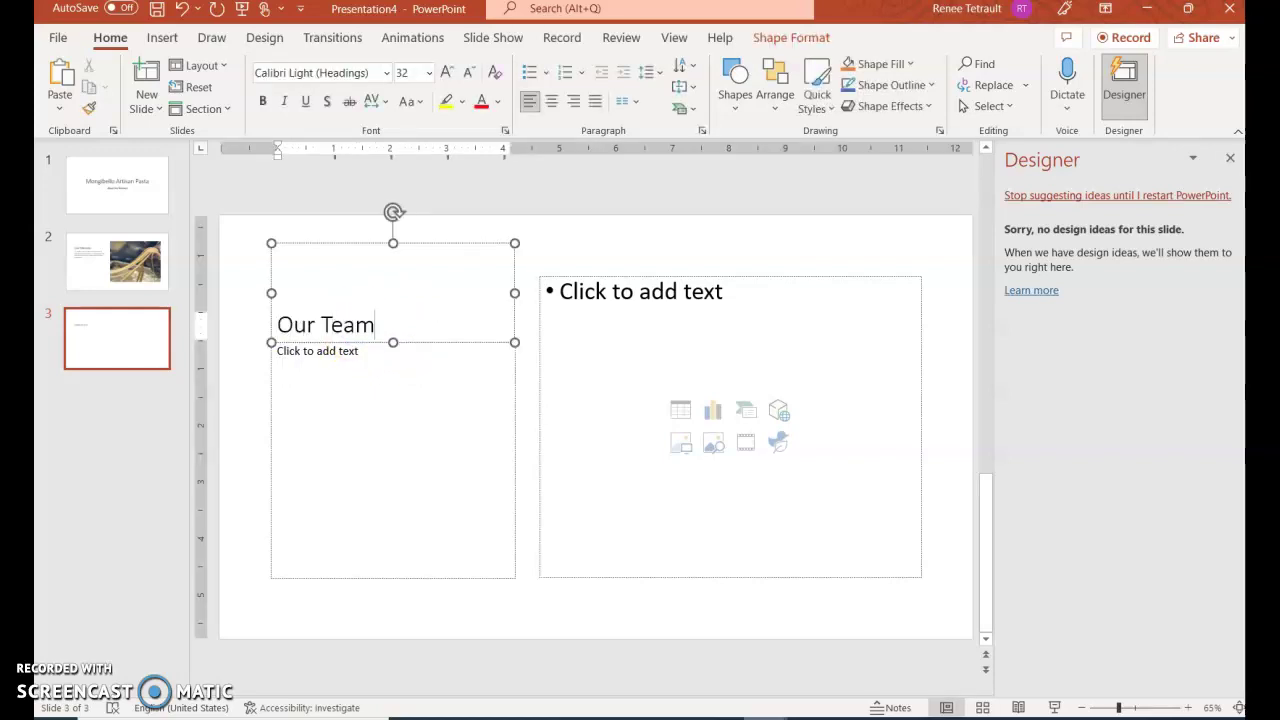
{"action": "left_click", "coordinate": [362, 364]}
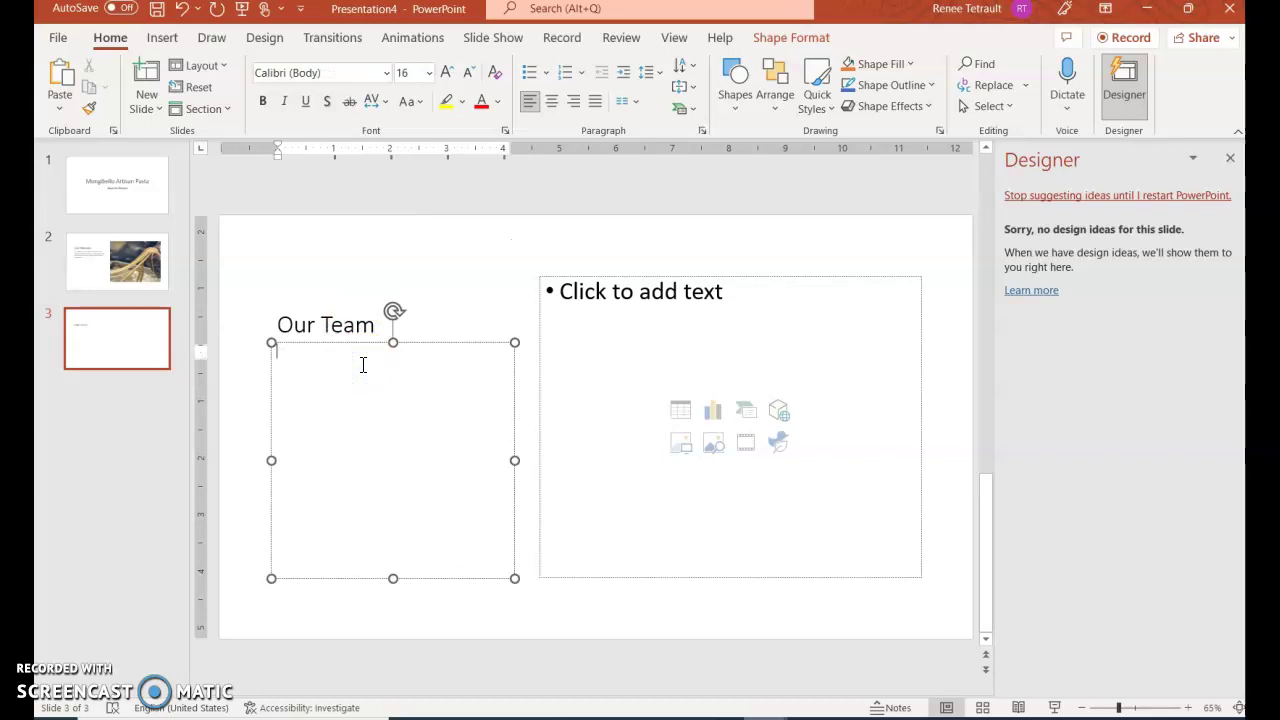
{"action": "type", "text": "Owner Shel Rheingold (with Manager Stefan Linn) leads a talented team with over 30 years of experience making pasta by hand, crafting unique flavors that tantalize the palate, and pushing the boundaries of traditional artisan pasta making."}
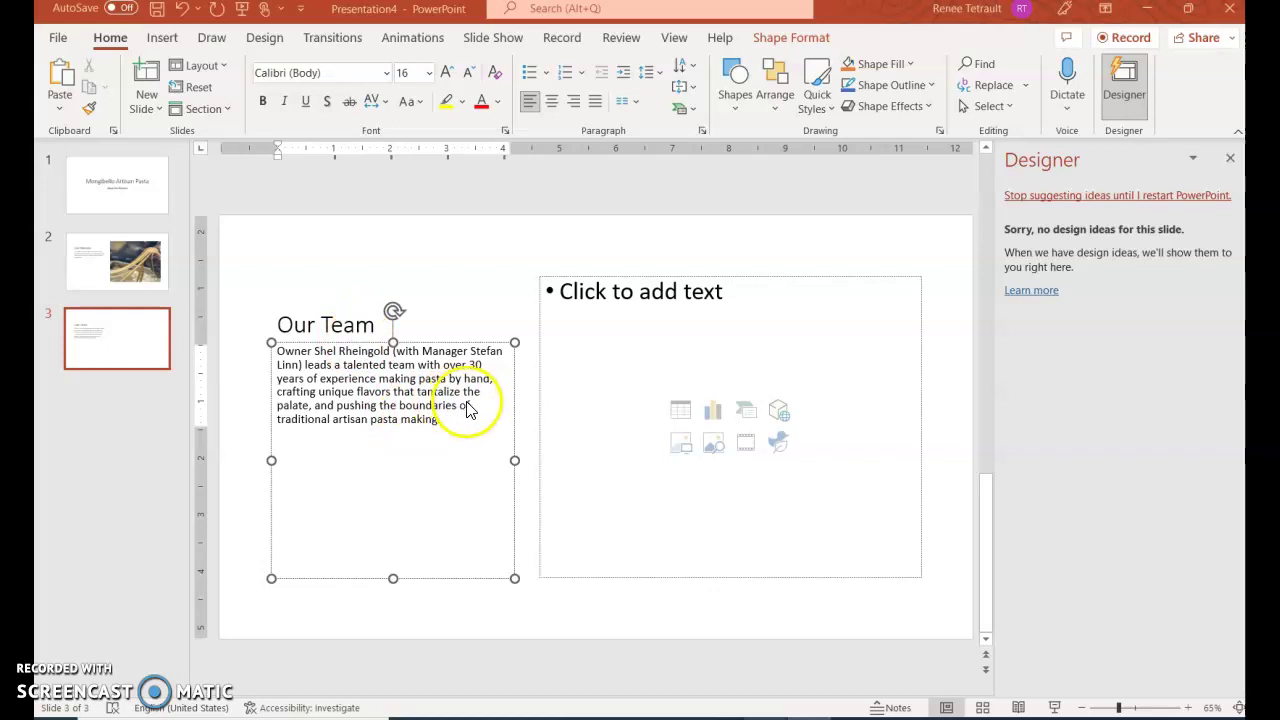
Insert the second pasta photo, showing the team cooking, into the content area.
{"action": "left_click", "coordinate": [683, 446]}
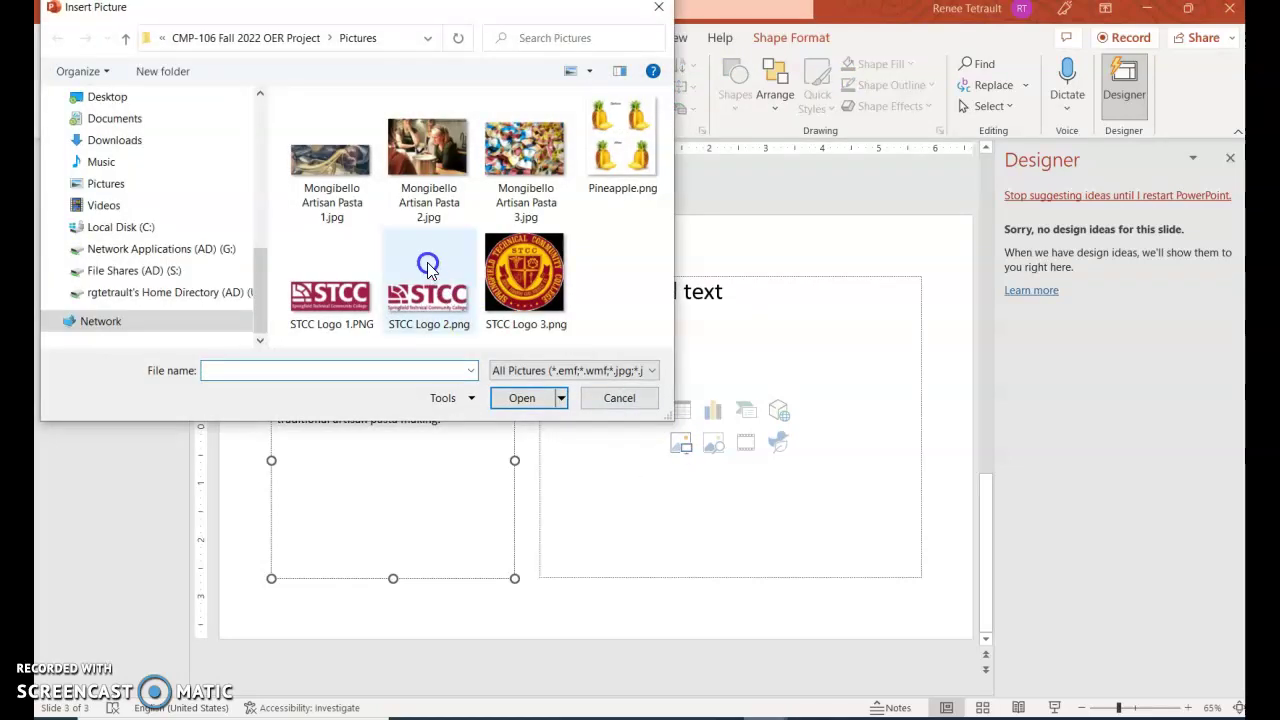
{"action": "left_click", "coordinate": [421, 198]}
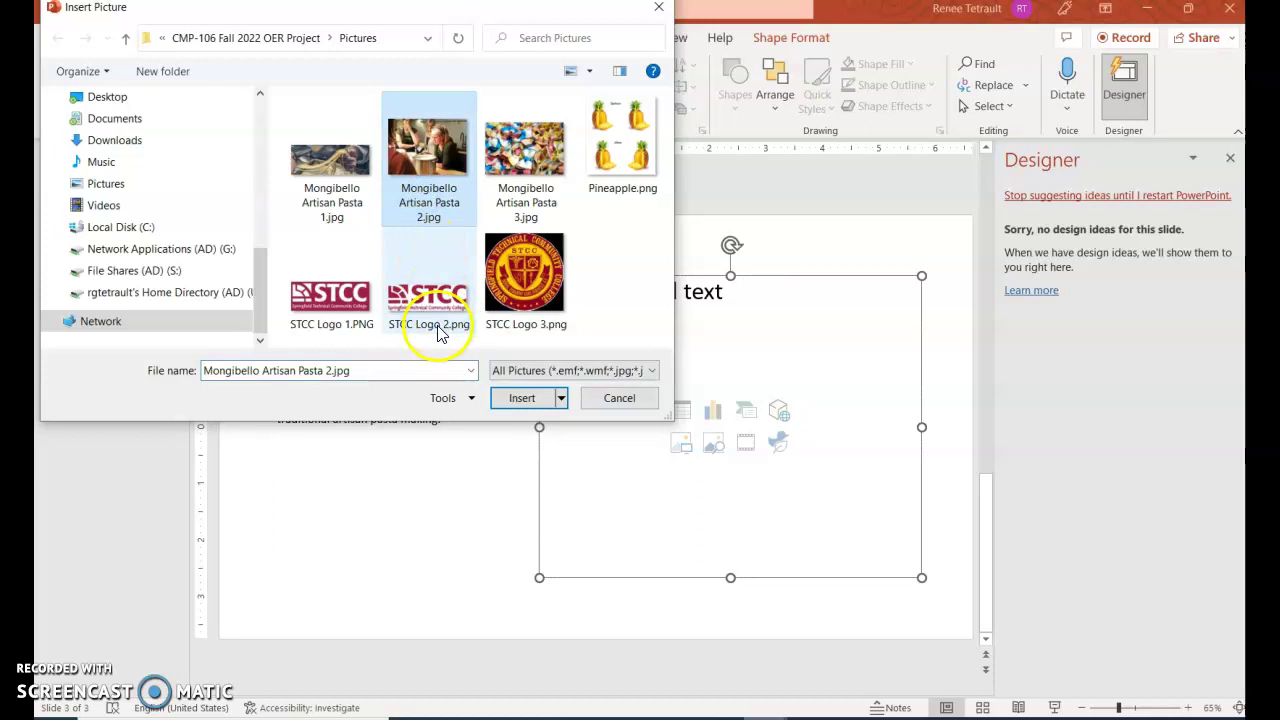
{"action": "left_click", "coordinate": [523, 404]}
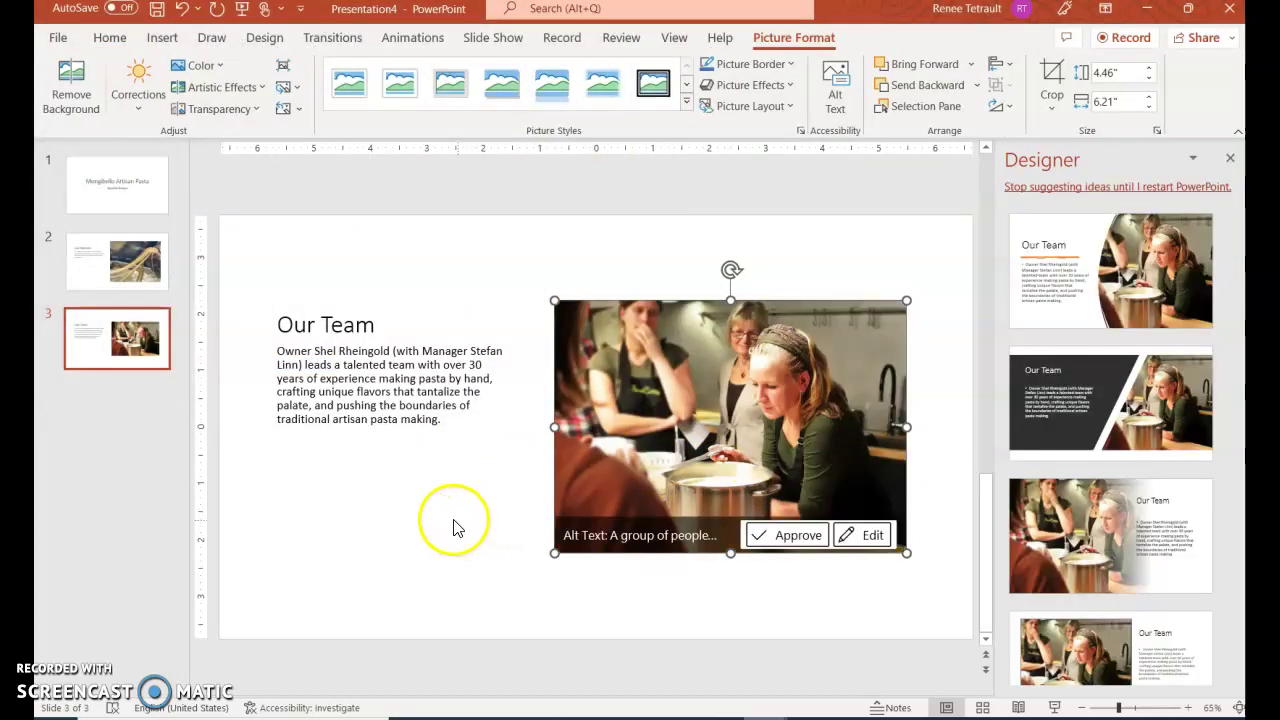
{"action": "left_click", "coordinate": [357, 471]}
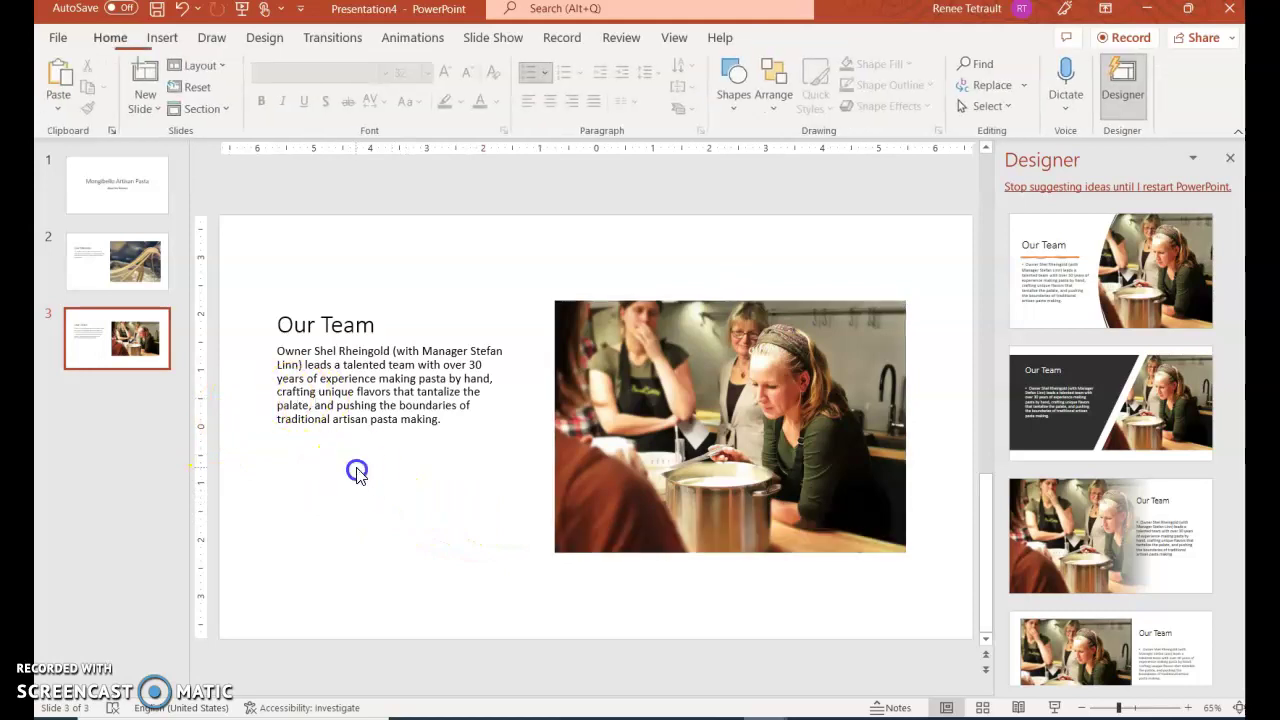
Add a Comparison slide titled 'Let's Compare' with Them and Us bullet columns.
{"action": "left_click", "coordinate": [142, 110]}
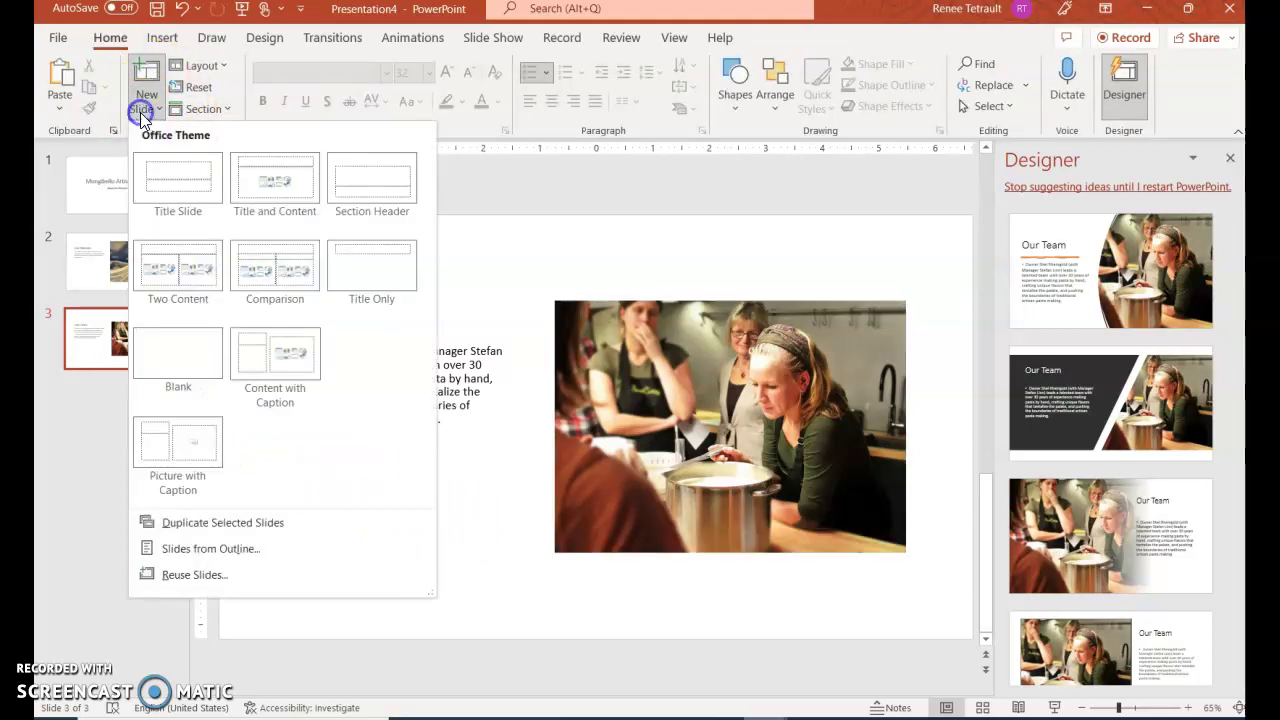
{"action": "left_click", "coordinate": [257, 282]}
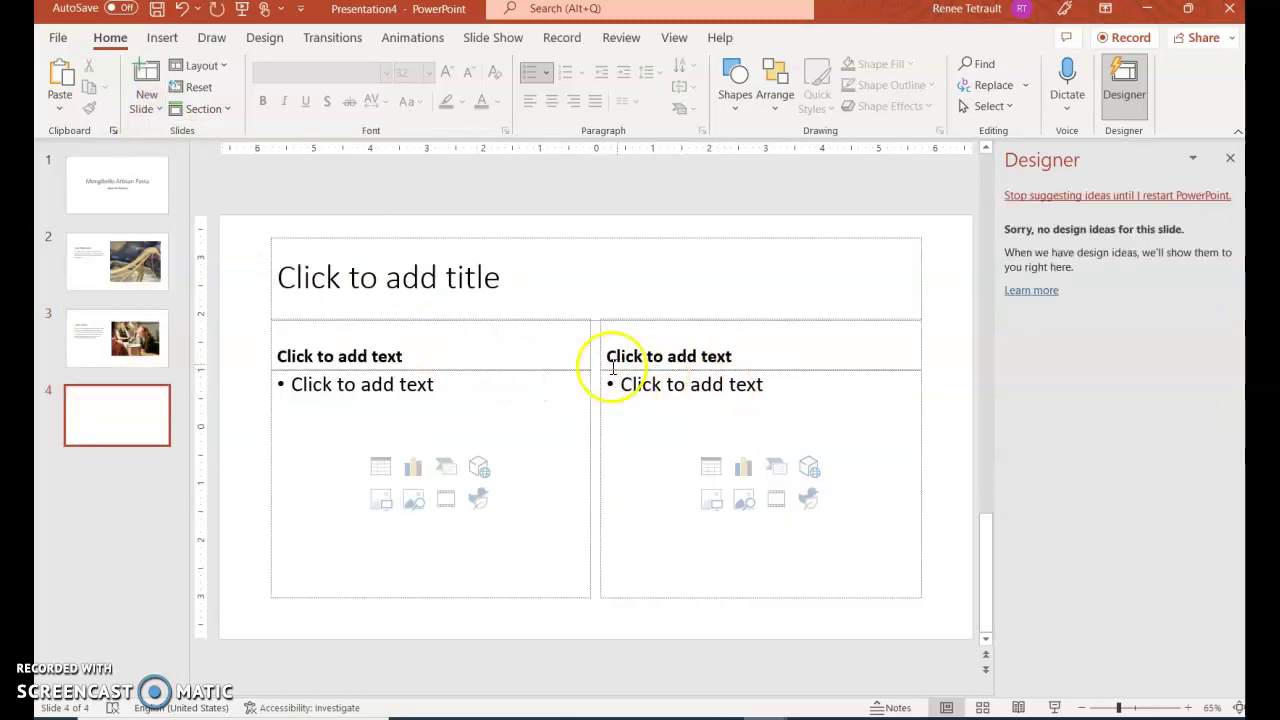
{"action": "left_click", "coordinate": [509, 269]}
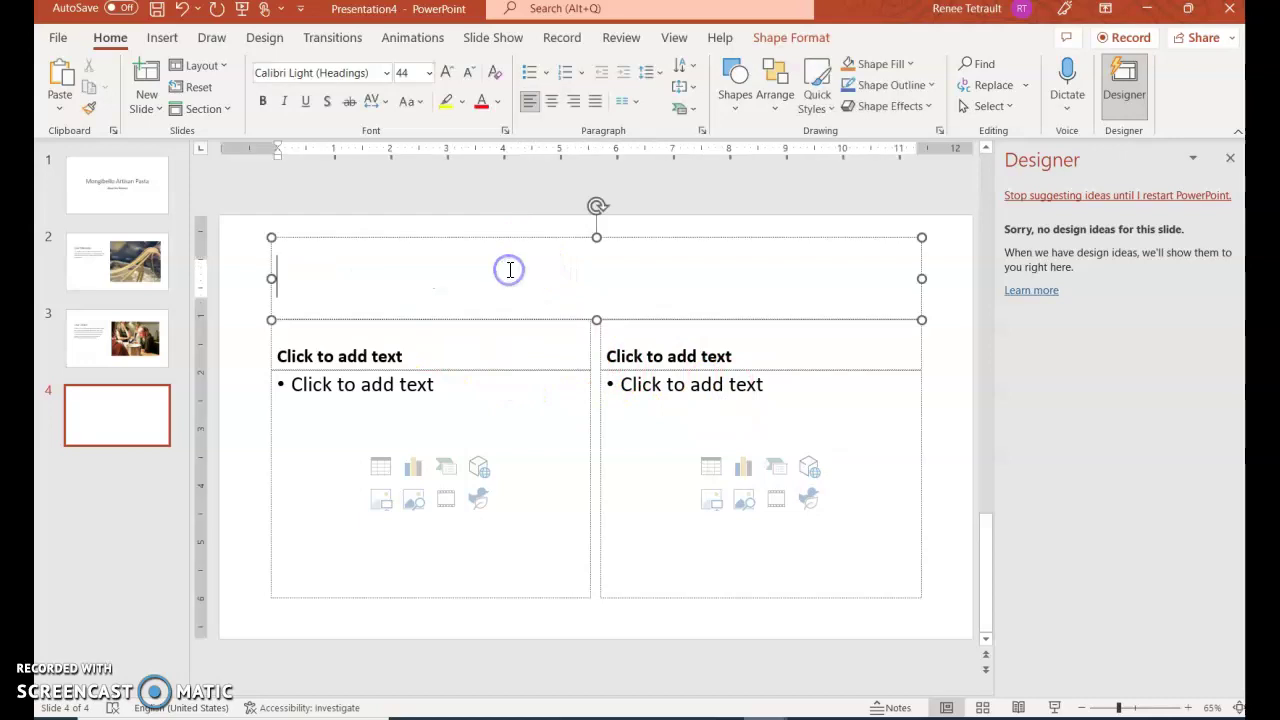
{"action": "type", "text": "Let’s C"}
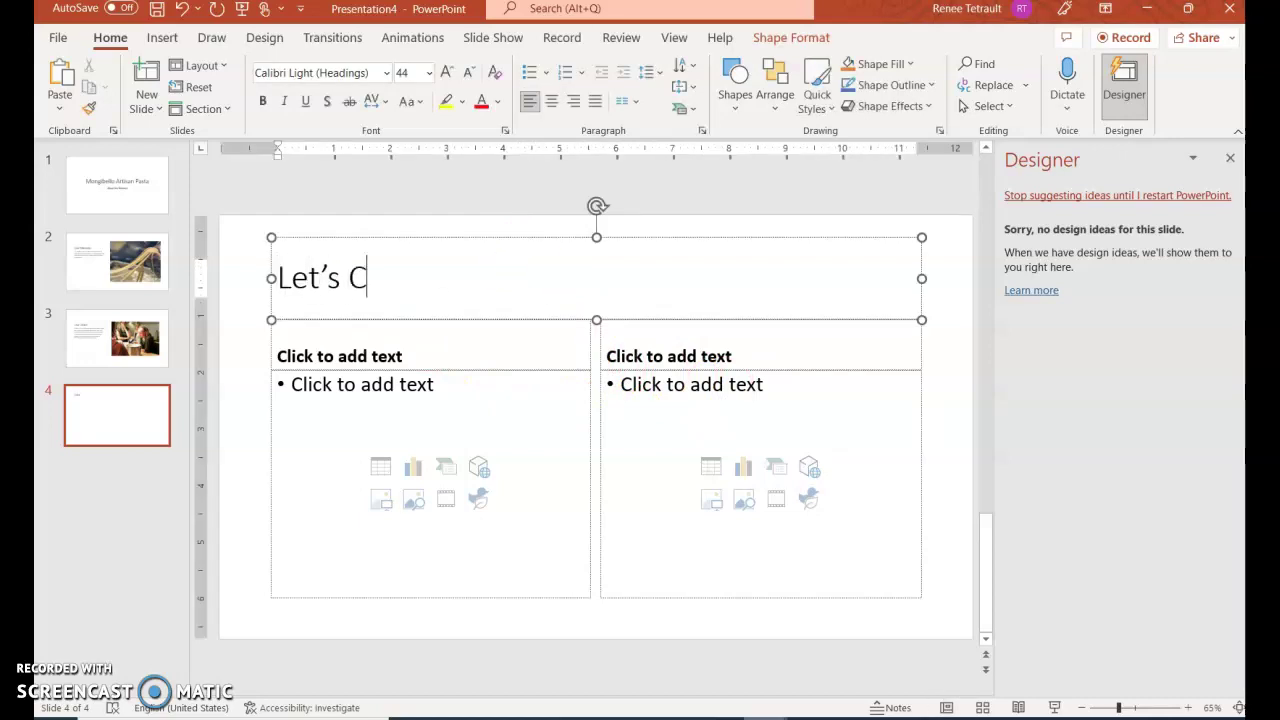
{"action": "type", "text": "ompare"}
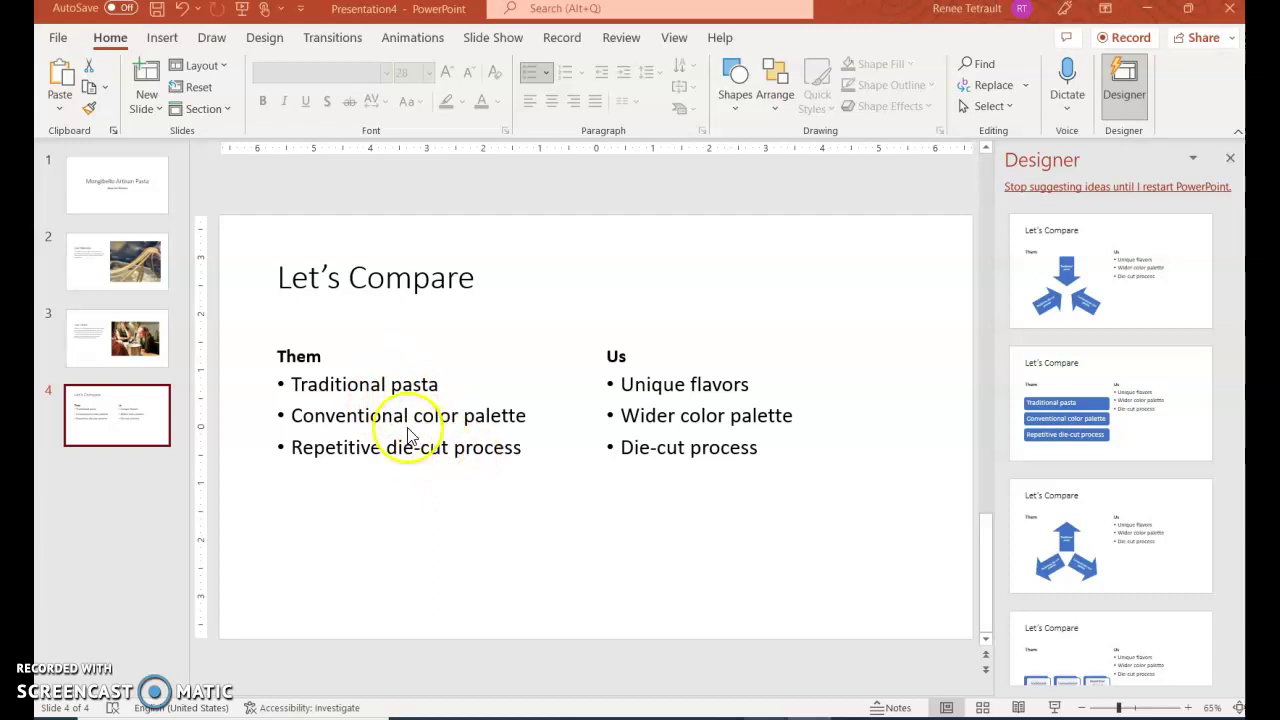
{"action": "left_click", "coordinate": [338, 415]}
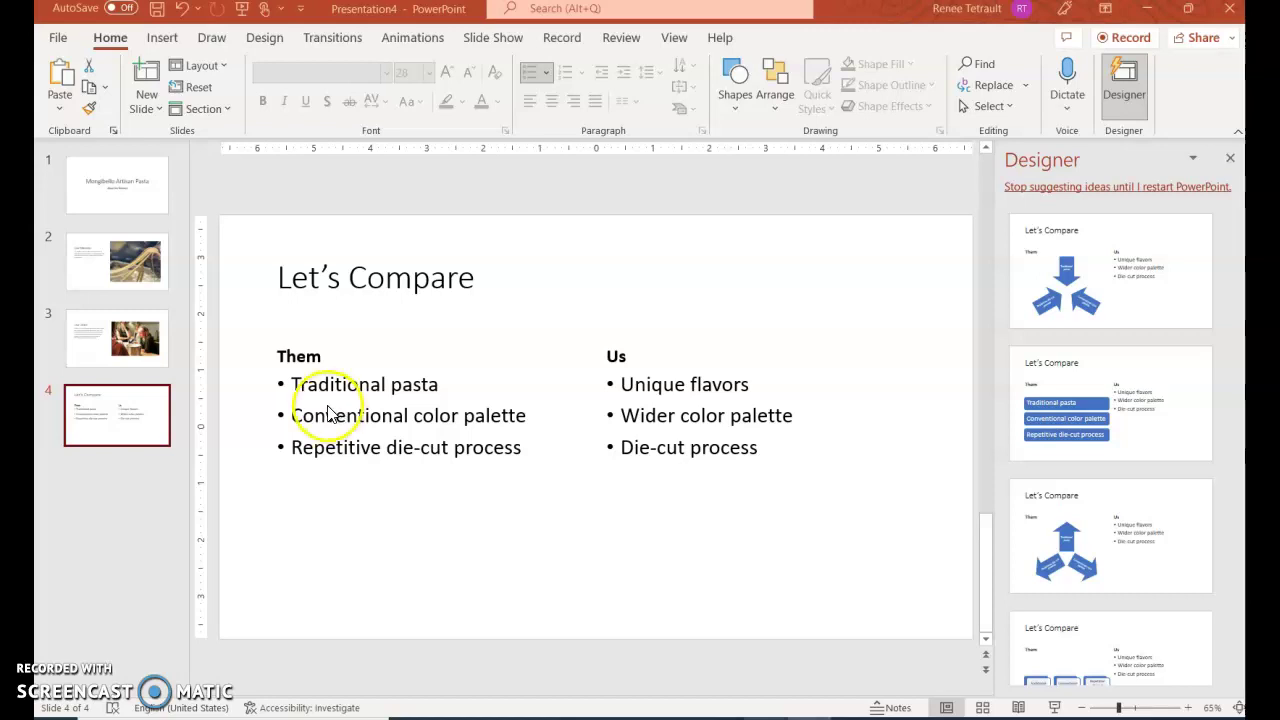
{"action": "left_click", "coordinate": [145, 425]}
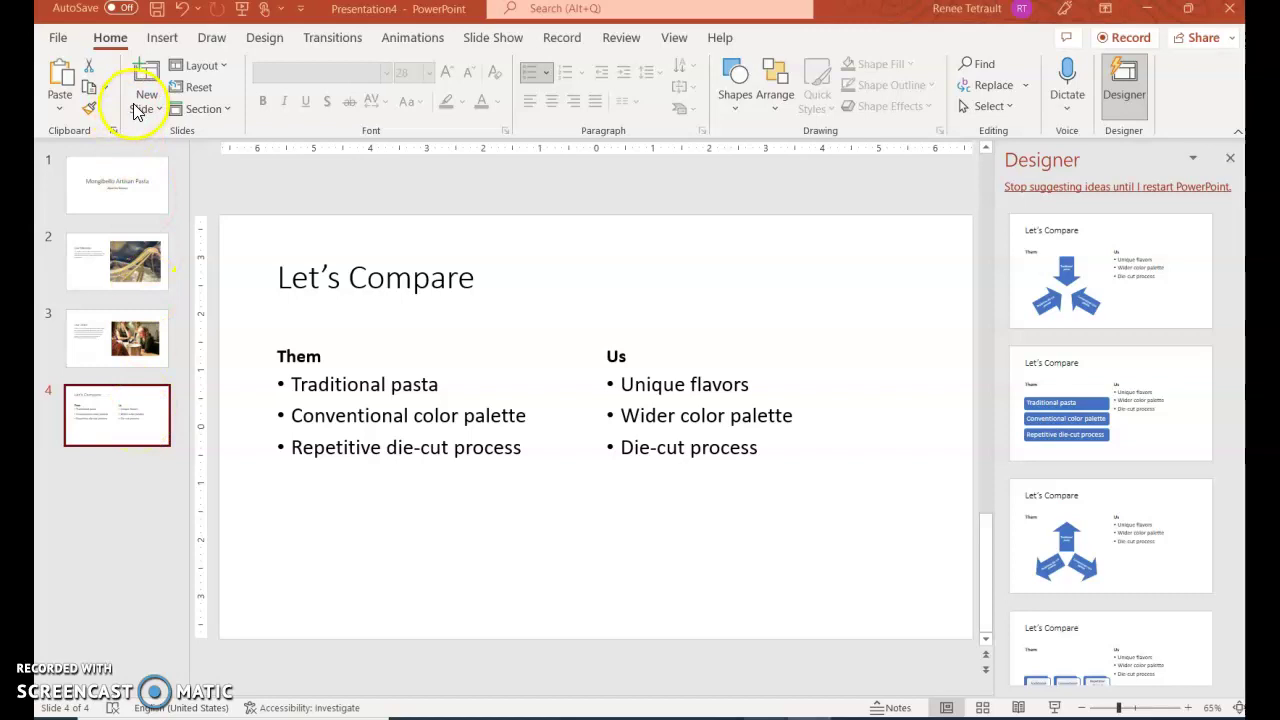
Add a Content with Caption slide titled 'The Goods' listing the pasta varieties.
{"action": "left_click", "coordinate": [137, 109]}
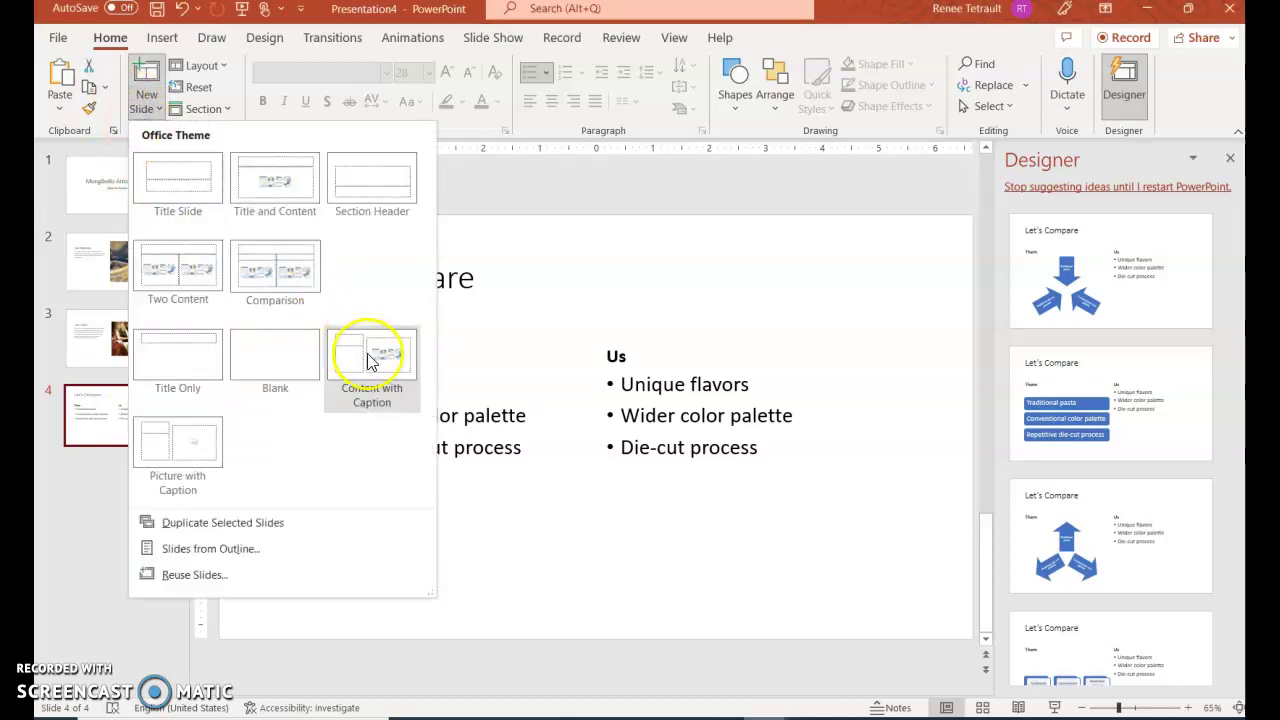
{"action": "left_click", "coordinate": [373, 352]}
{"action": "left_click", "coordinate": [366, 333]}
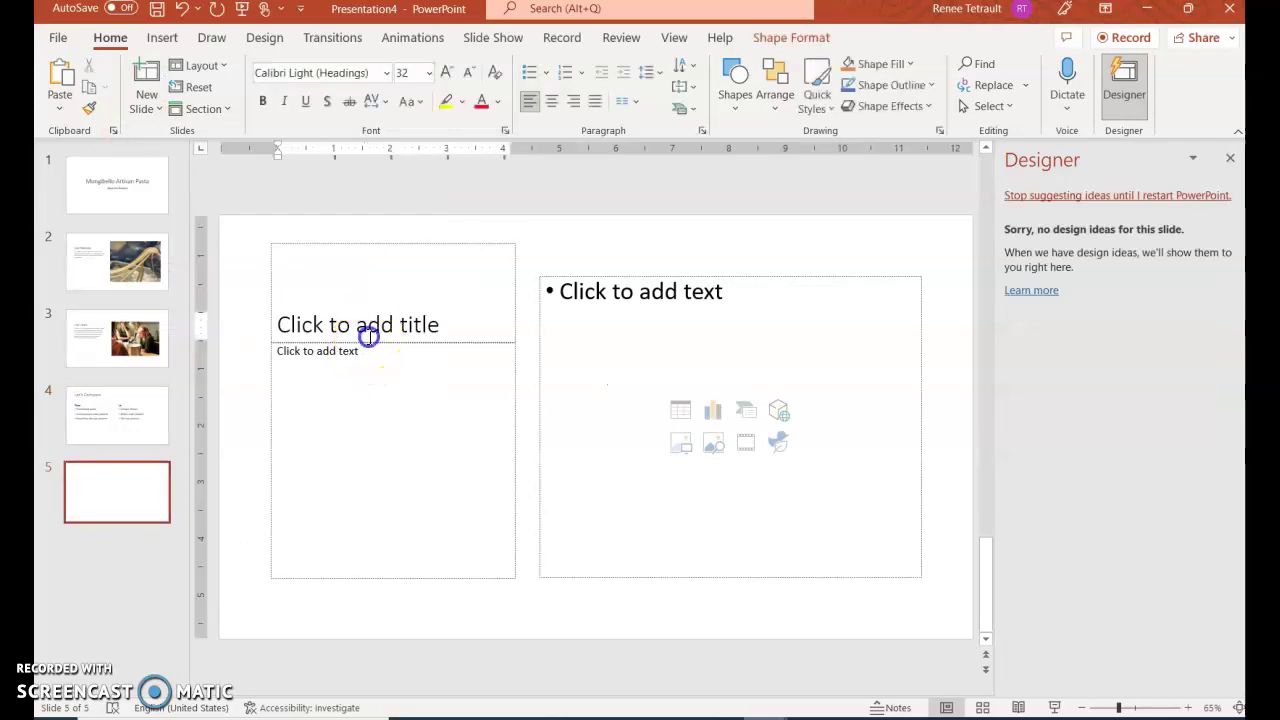
{"action": "type", "text": "The"}
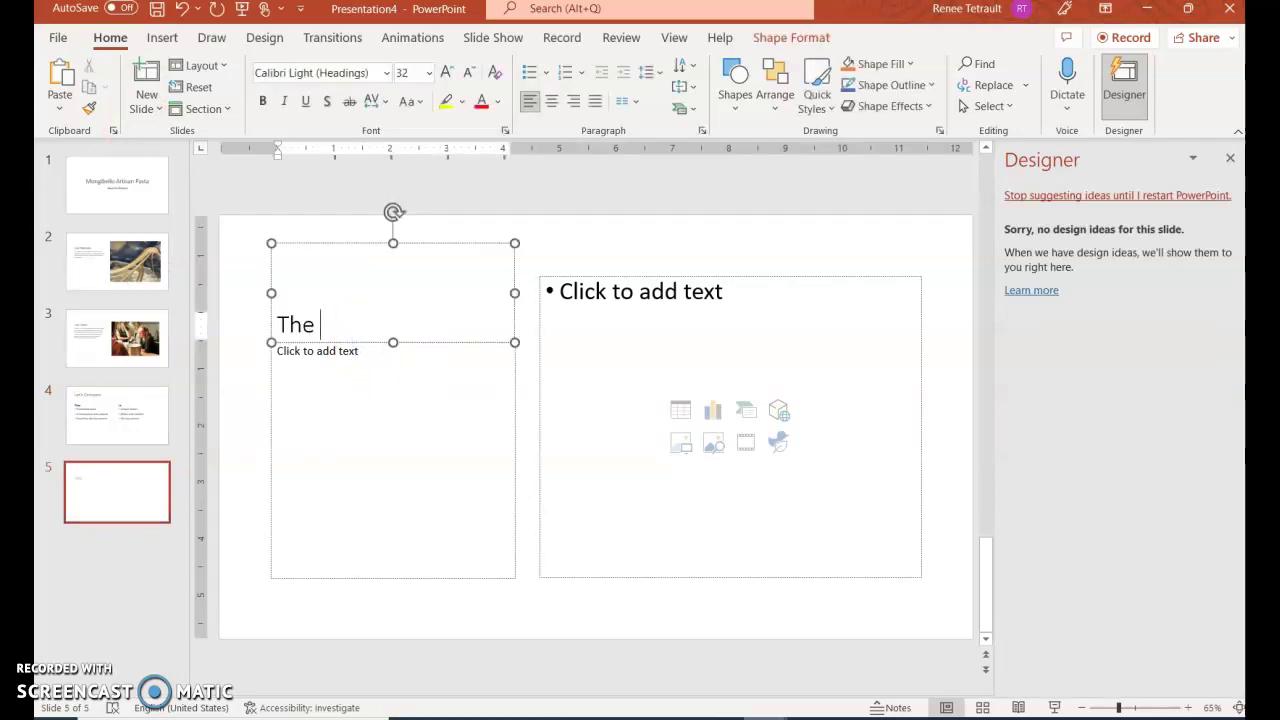
{"action": "type", "text": "s"}
{"action": "left_click", "coordinate": [352, 350]}
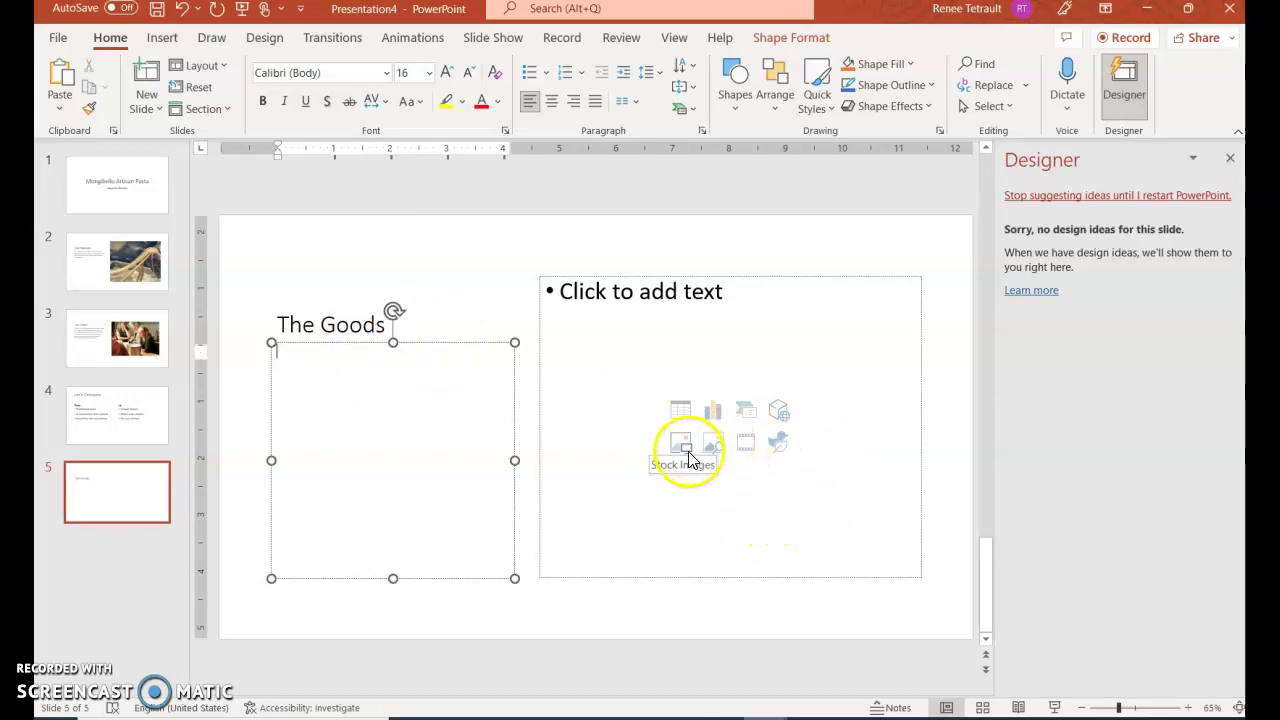
Insert the colourful bowtie pasta photo 'Mongibello Artisan Pasta 3.jpg' into the content area.
{"action": "left_click", "coordinate": [714, 445]}
{"action": "left_click", "coordinate": [524, 150]}
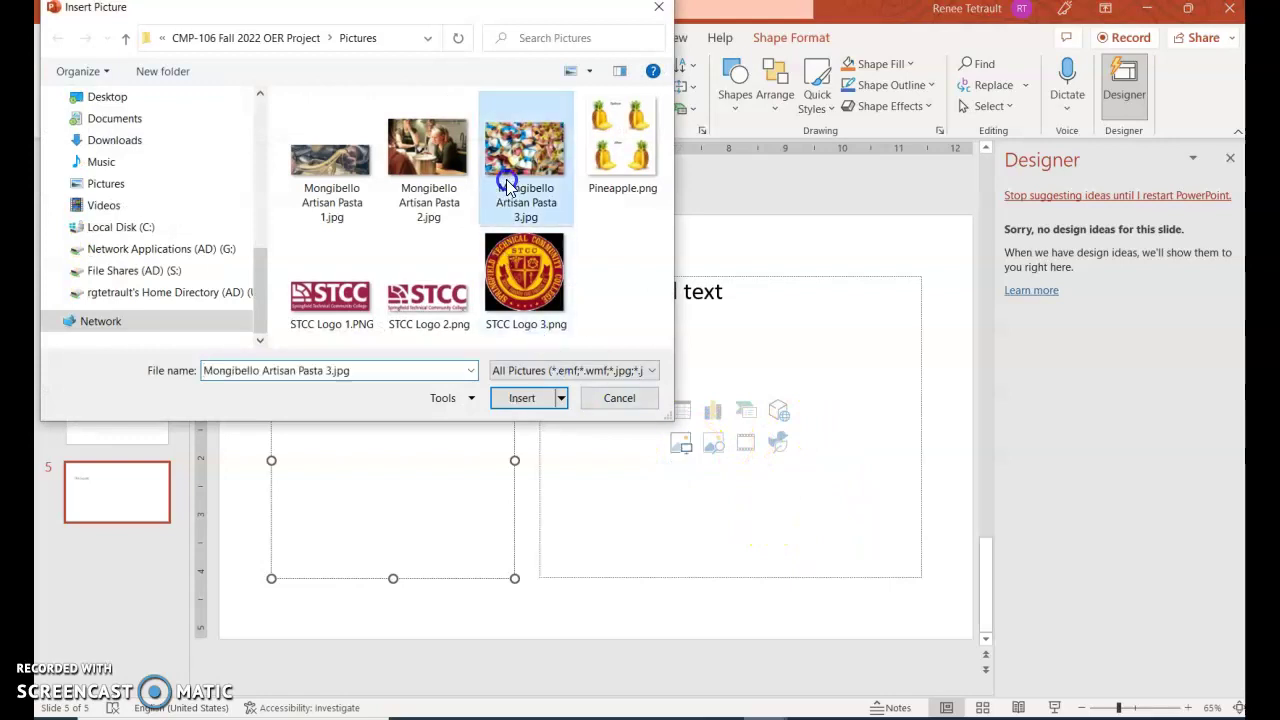
{"action": "left_click", "coordinate": [526, 400]}
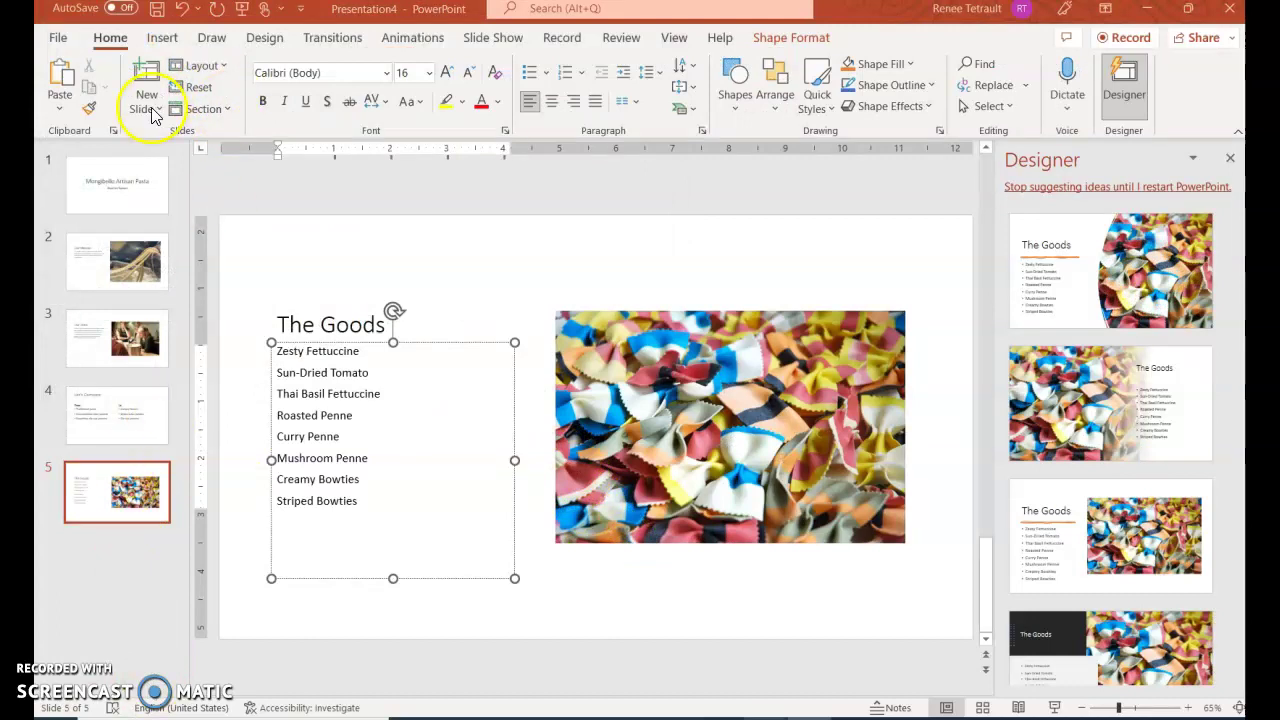
Add a Title and Content slide 'Shop or Visit Our Kitchen' with the pasted contact details.
{"action": "left_click", "coordinate": [150, 110]}
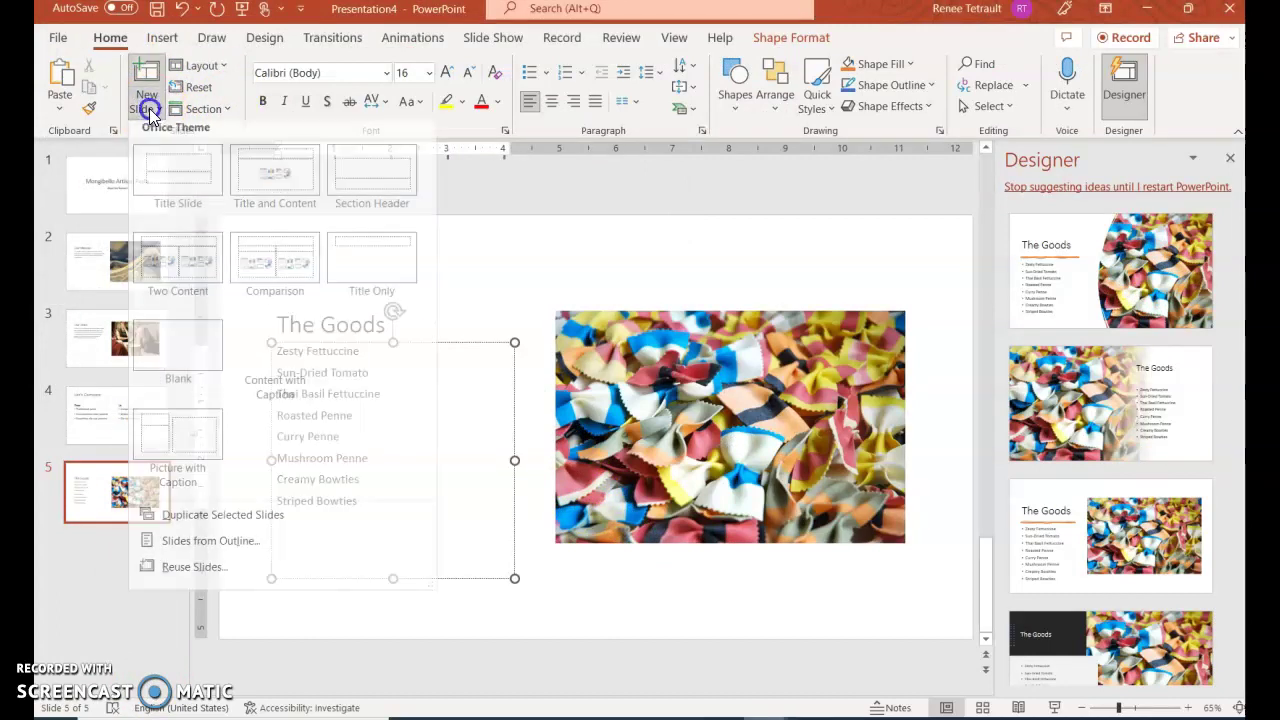
{"action": "left_click", "coordinate": [283, 208]}
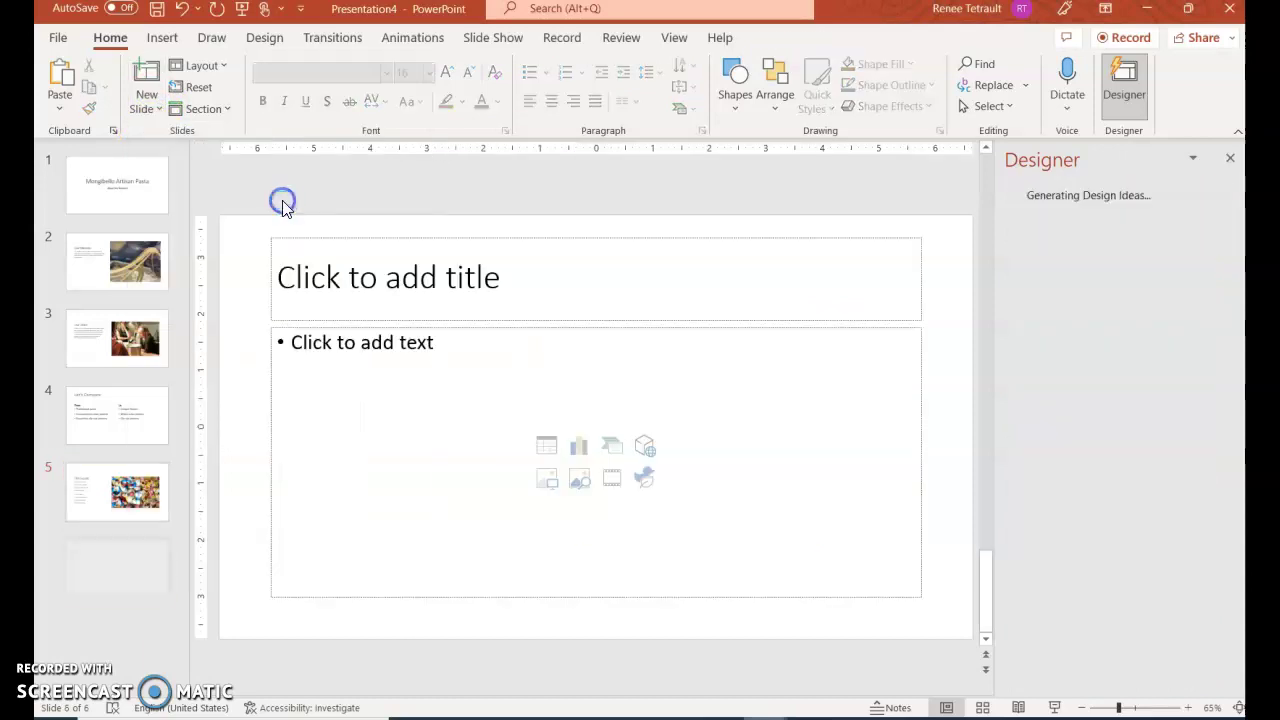
{"action": "left_click", "coordinate": [353, 308]}
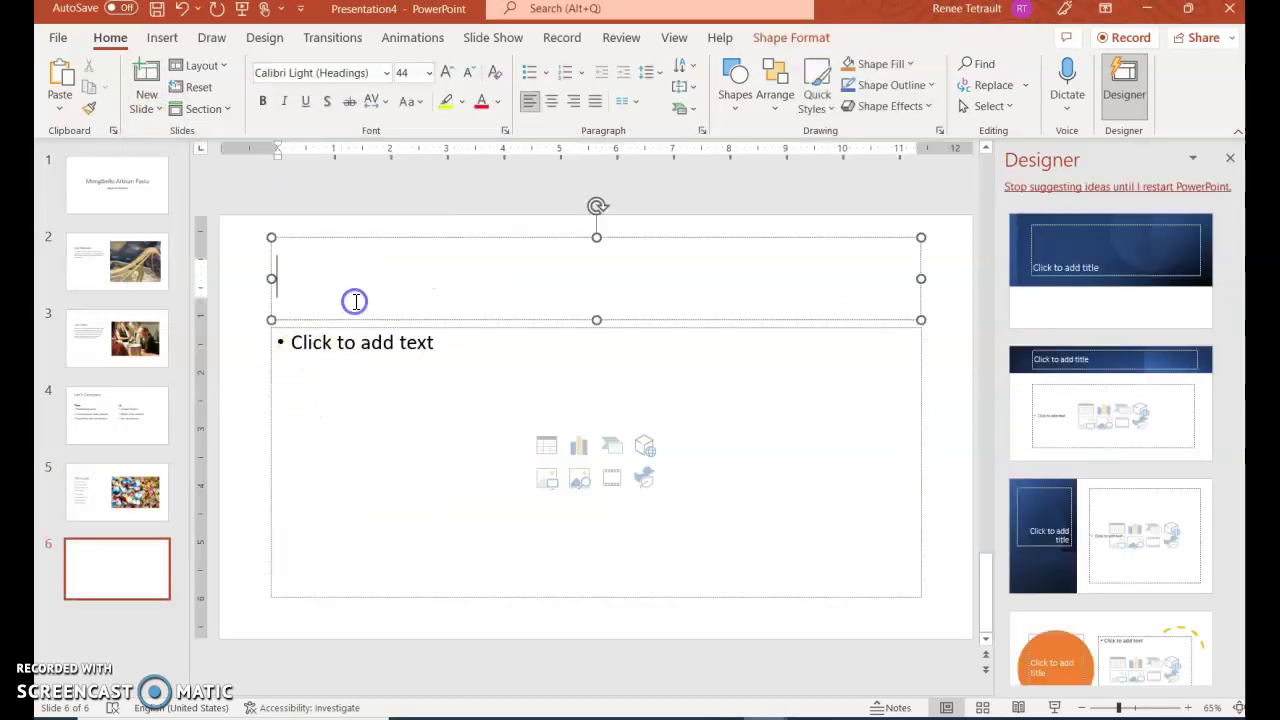
{"action": "type", "text": "Shop o"}
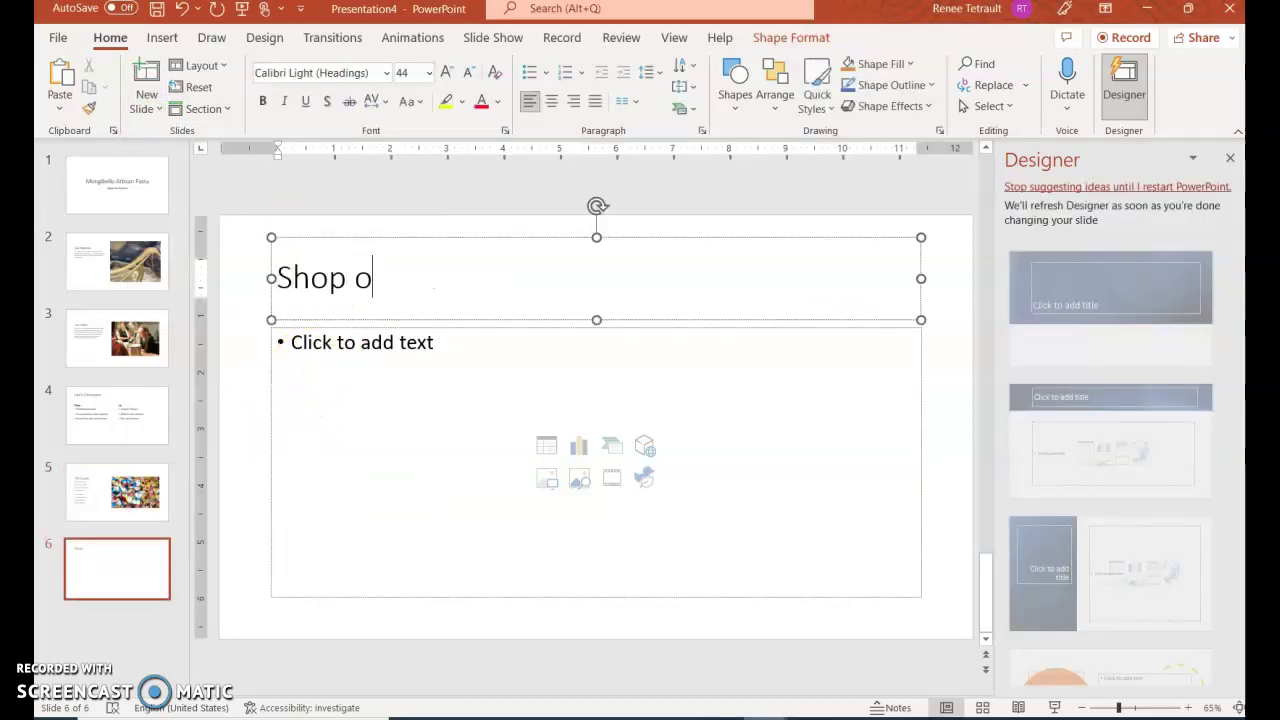
{"action": "type", "text": "r Visit Our Kitchen"}
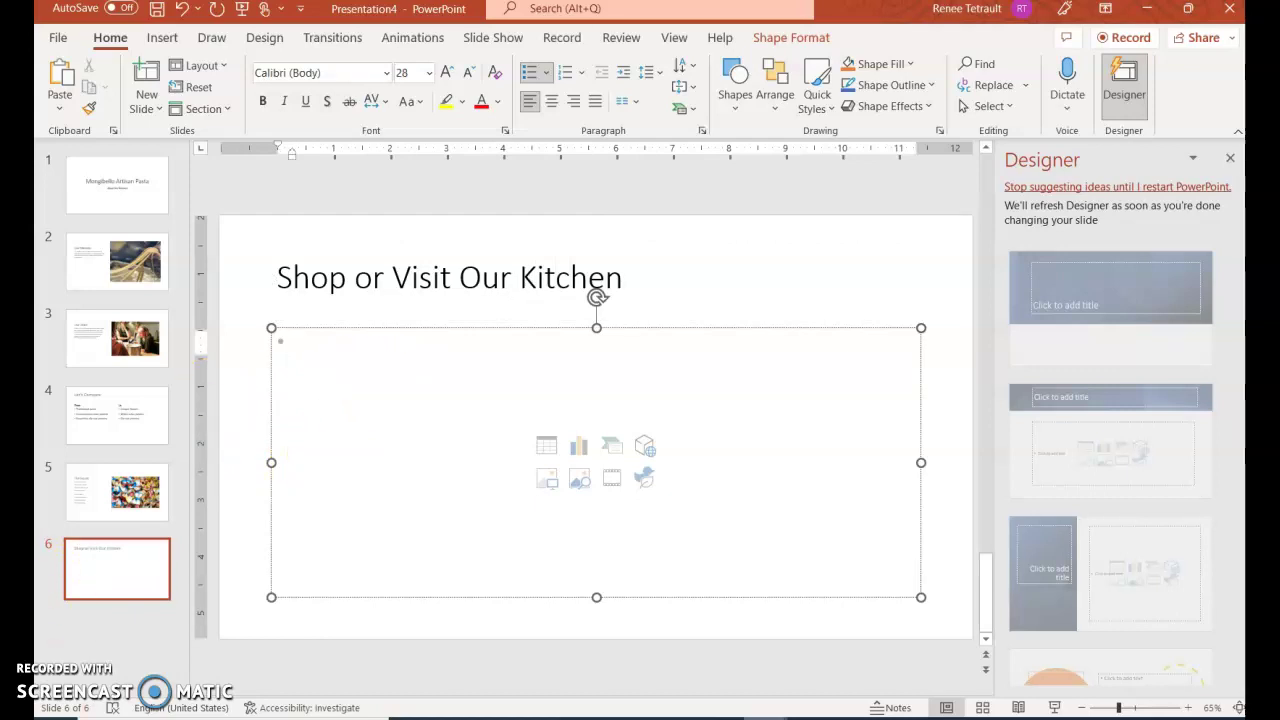
{"action": "key", "text": "ctrl+v"}
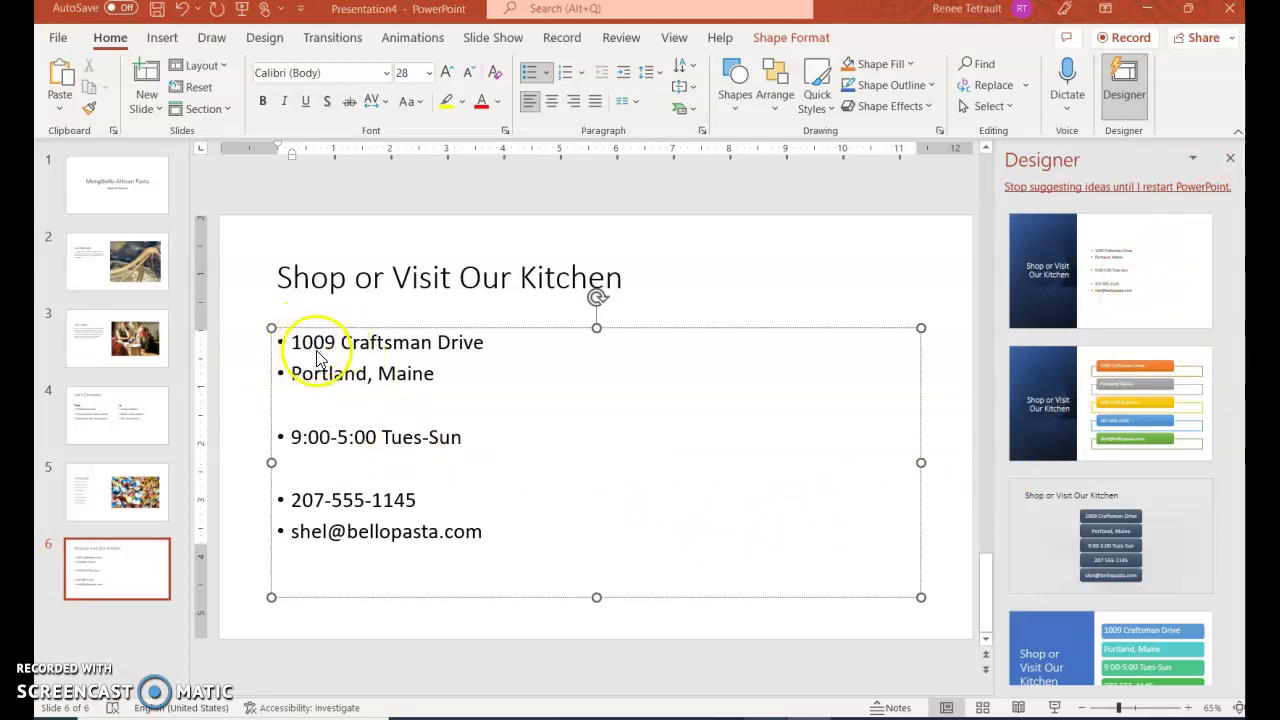
Remove the bullets from the contact details and centre the text.
{"action": "left_click", "coordinate": [397, 466]}
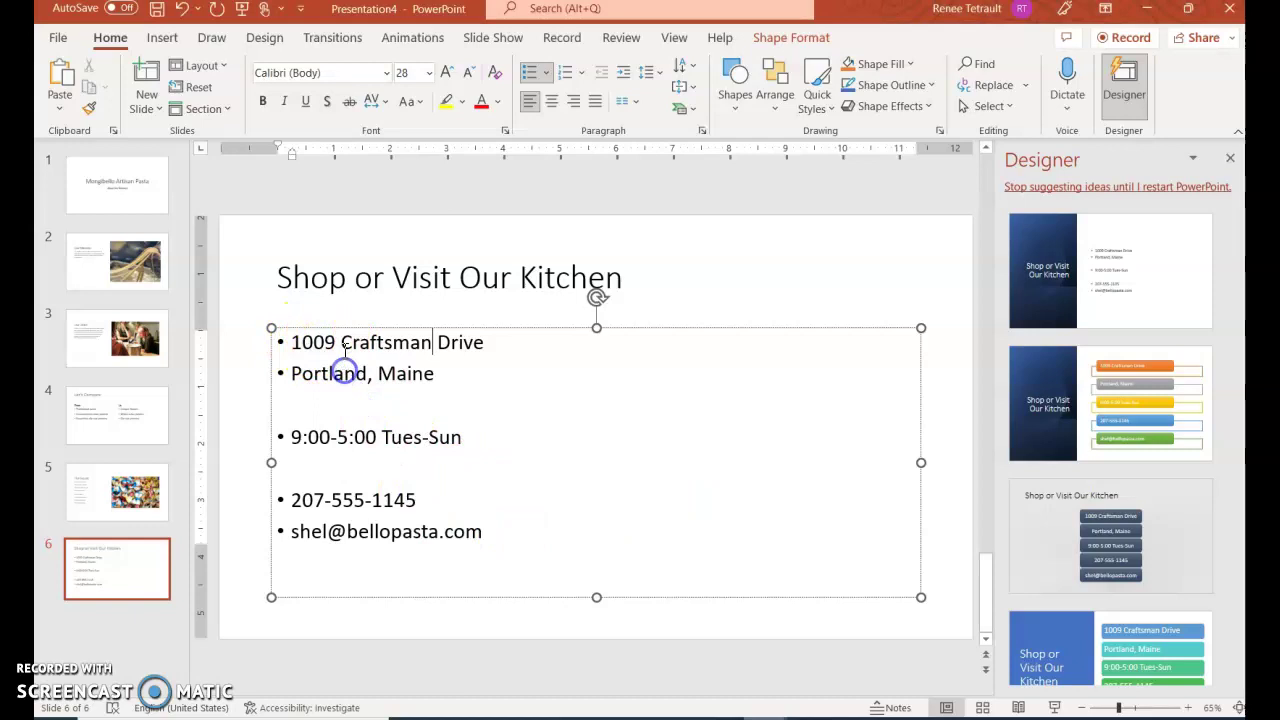
{"action": "left_click_drag", "start_coordinate": [296, 342], "coordinate": [506, 530]}
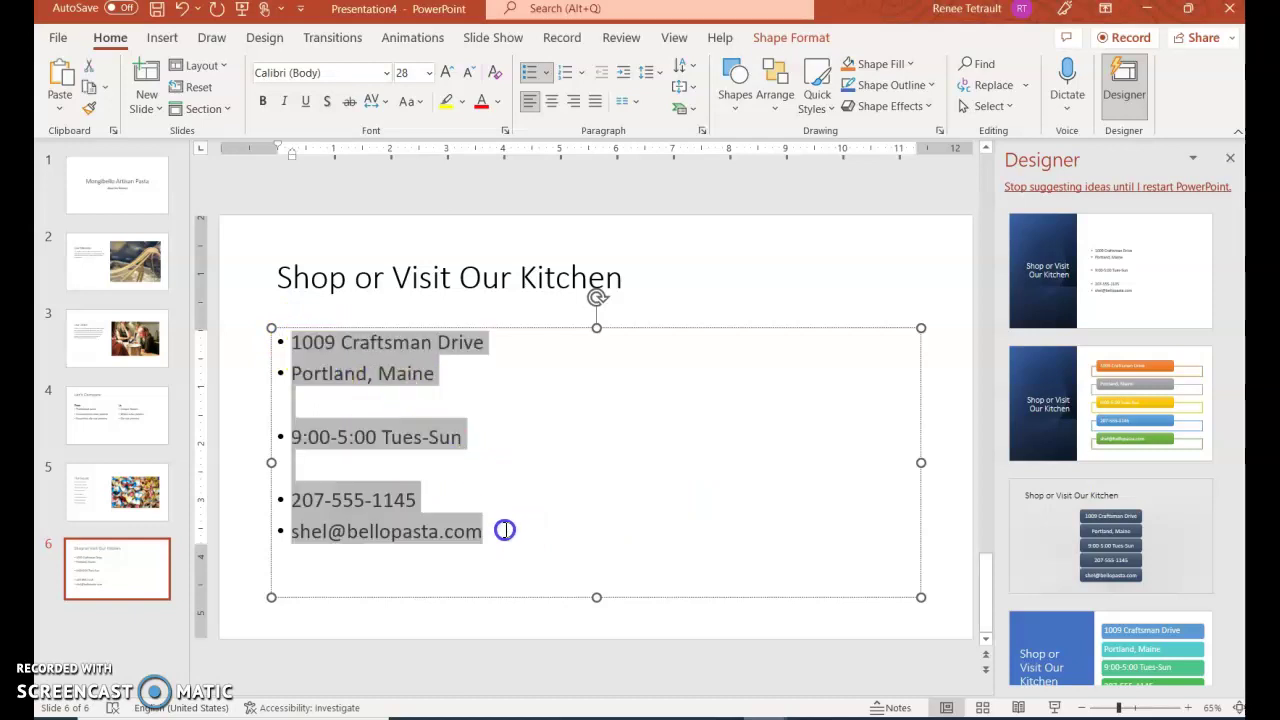
{"action": "left_click", "coordinate": [545, 75]}
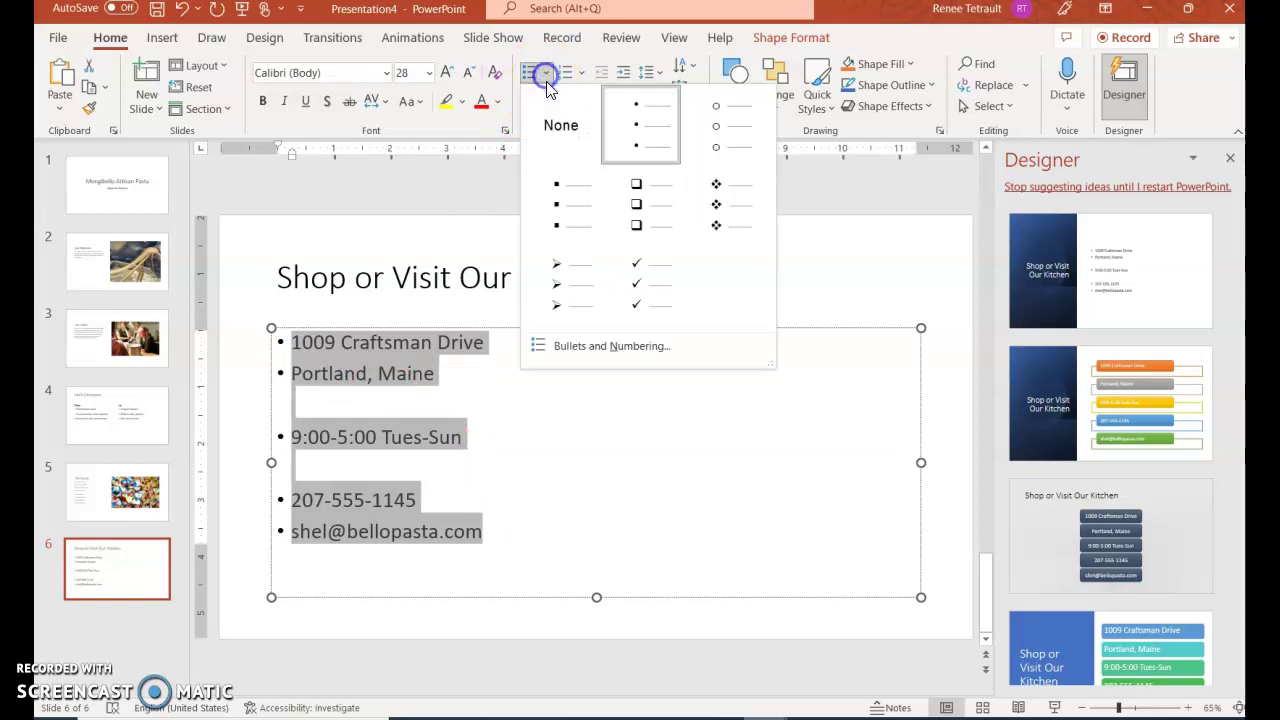
{"action": "left_click", "coordinate": [558, 122]}
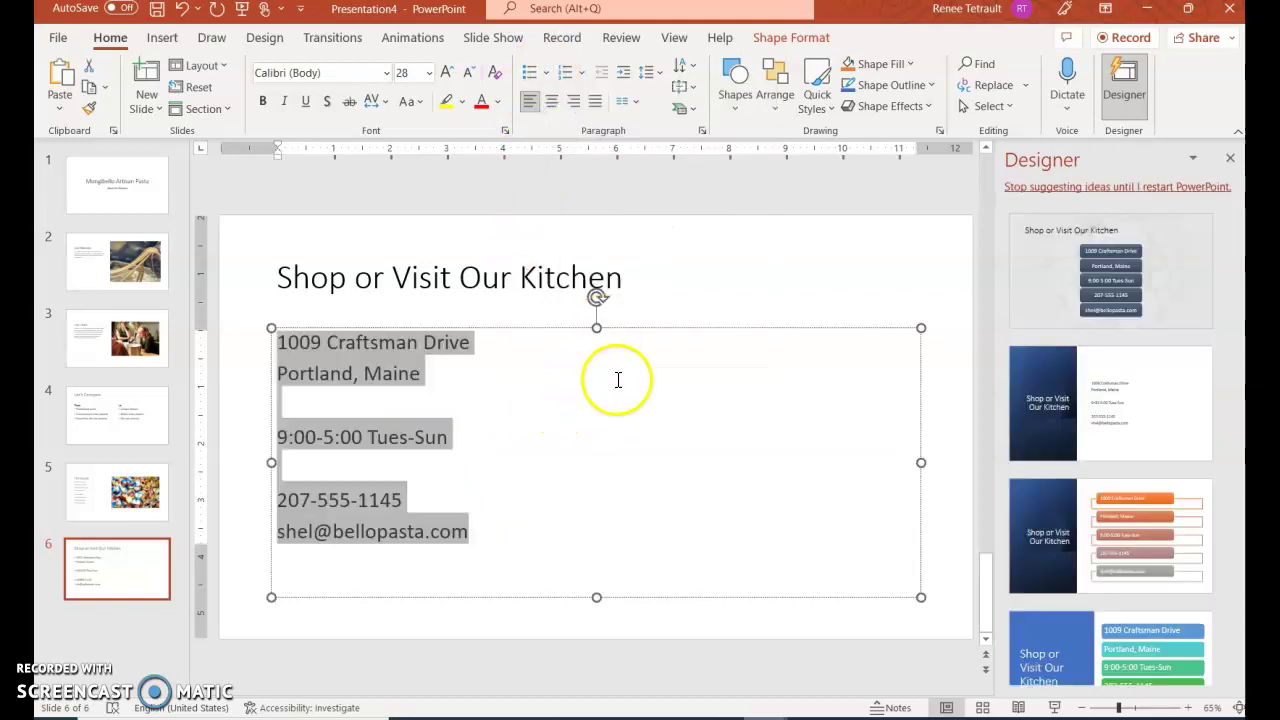
{"action": "left_click", "coordinate": [553, 107]}
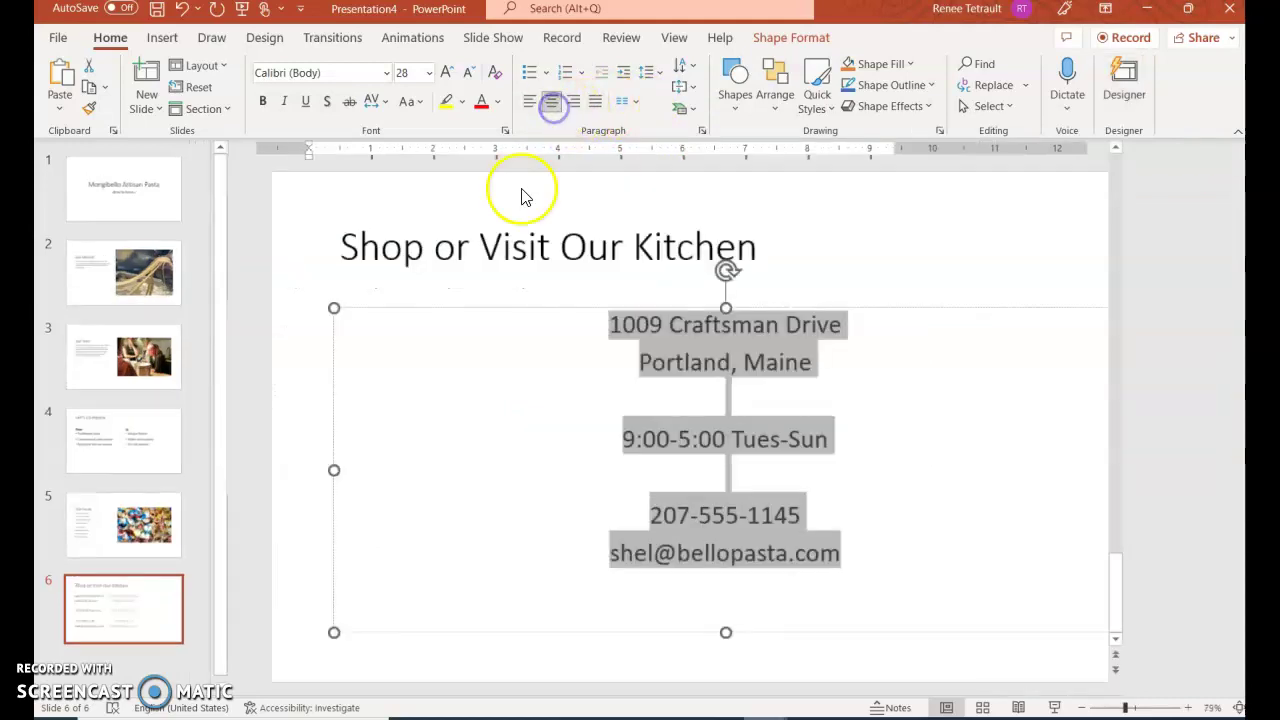
{"action": "left_click", "coordinate": [120, 200]}
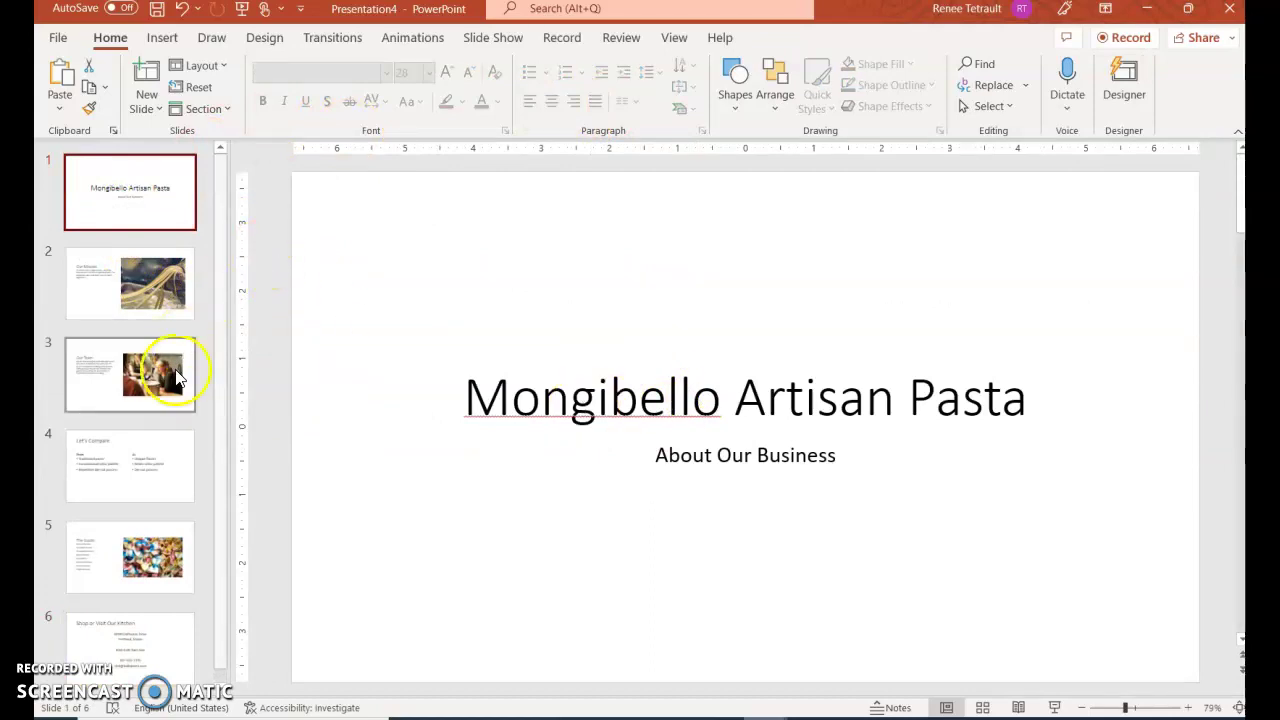
Apply the tilted perspective picture style with reflection to the Our Mission pasta photo.
{"action": "scroll", "coordinate": [203, 540], "scroll_direction": "down", "scroll_amount": 1}
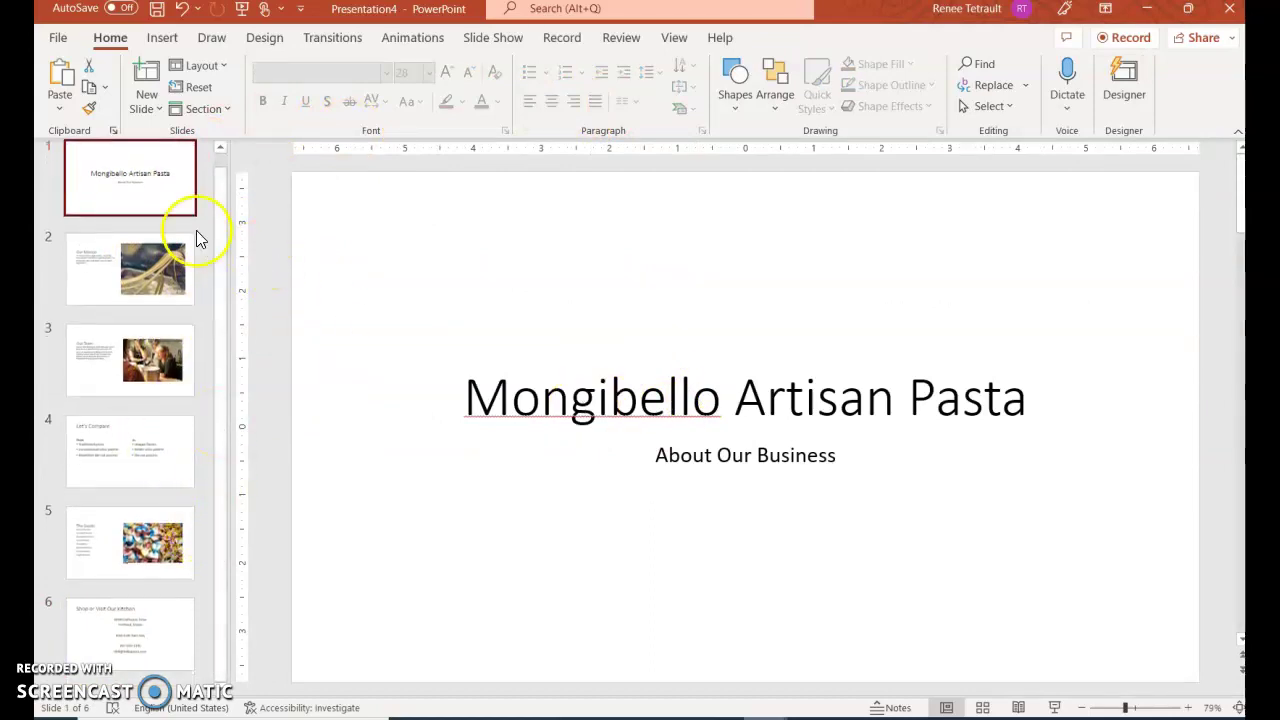
{"action": "left_click", "coordinate": [262, 38]}
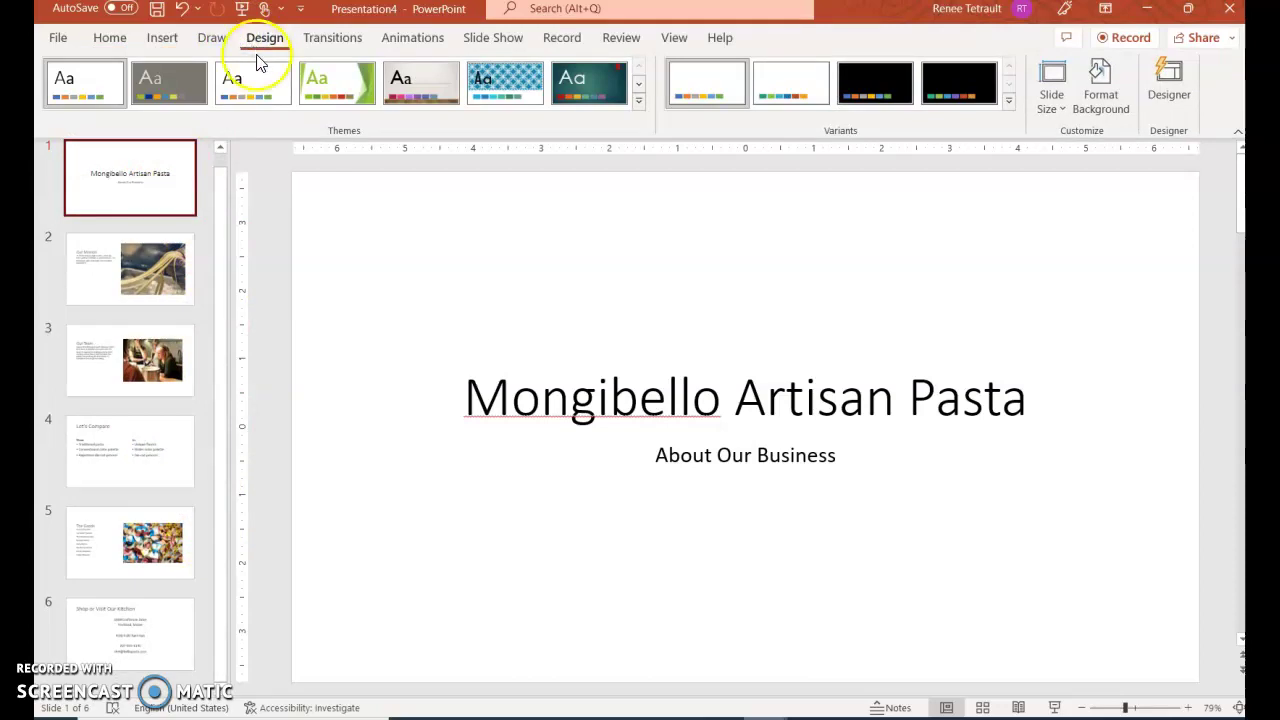
{"action": "left_click", "coordinate": [140, 262]}
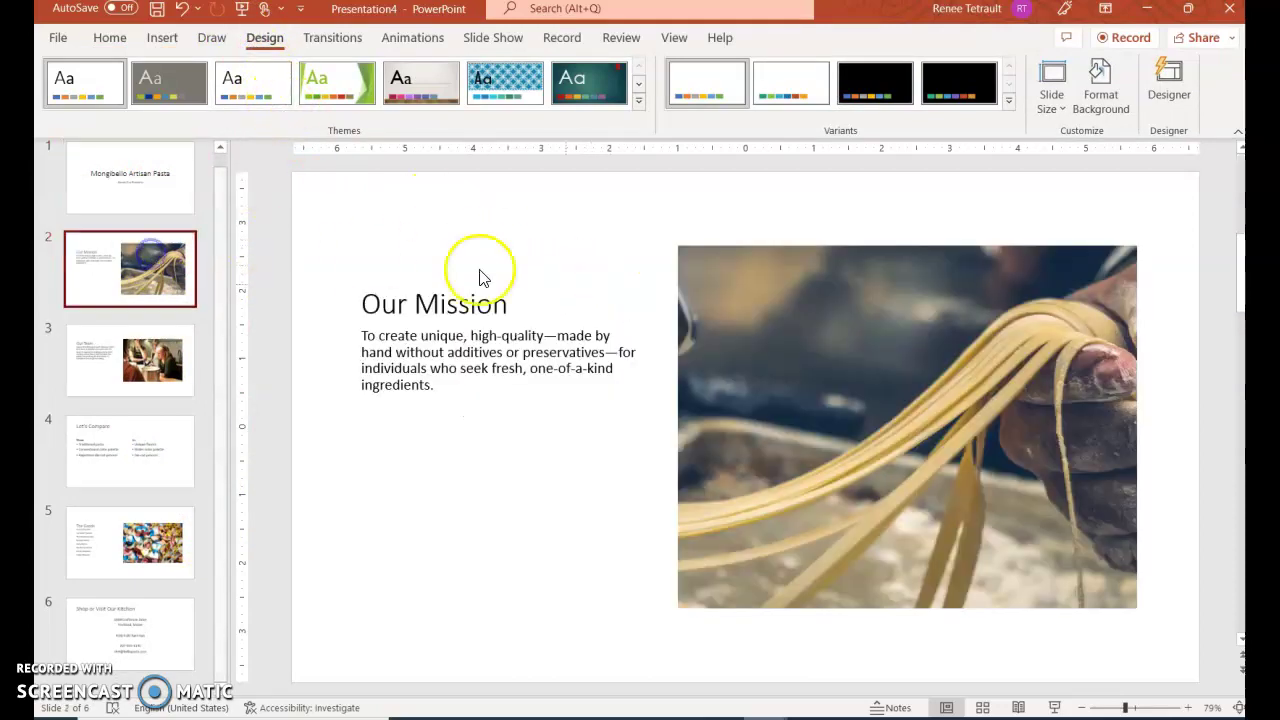
{"action": "left_click", "coordinate": [889, 345]}
{"action": "left_click", "coordinate": [816, 46]}
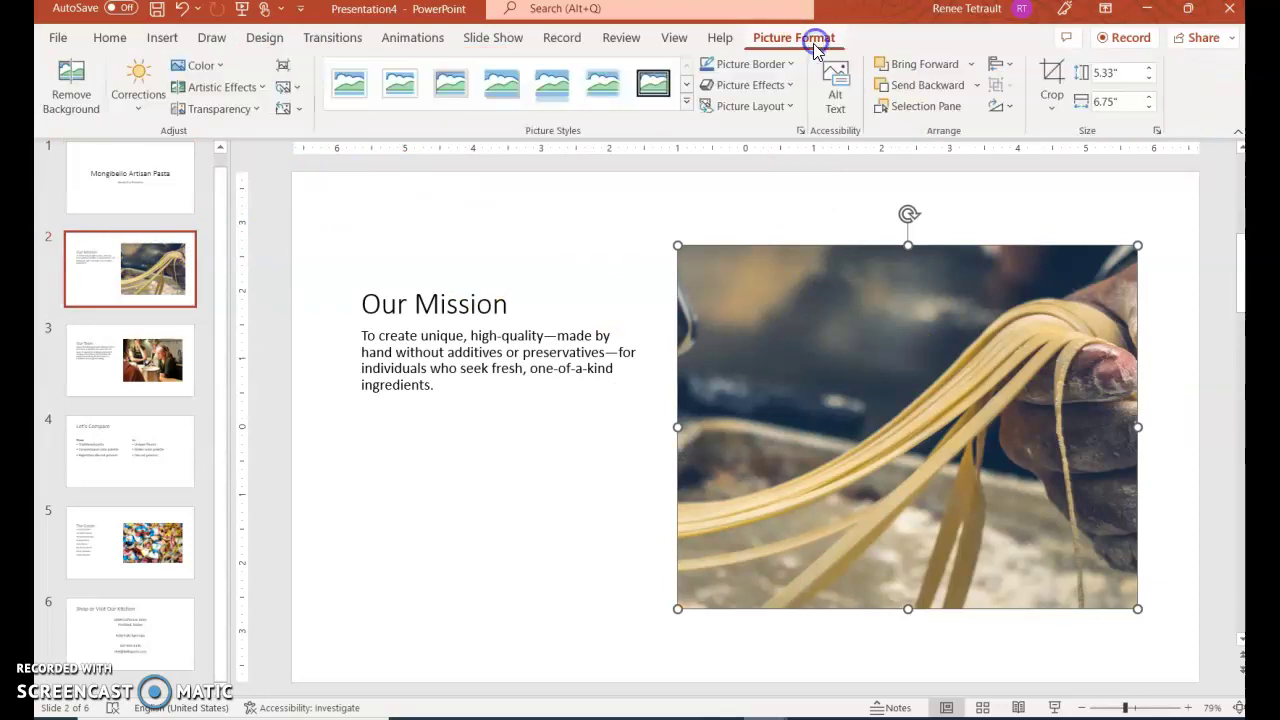
{"action": "left_click", "coordinate": [686, 101]}
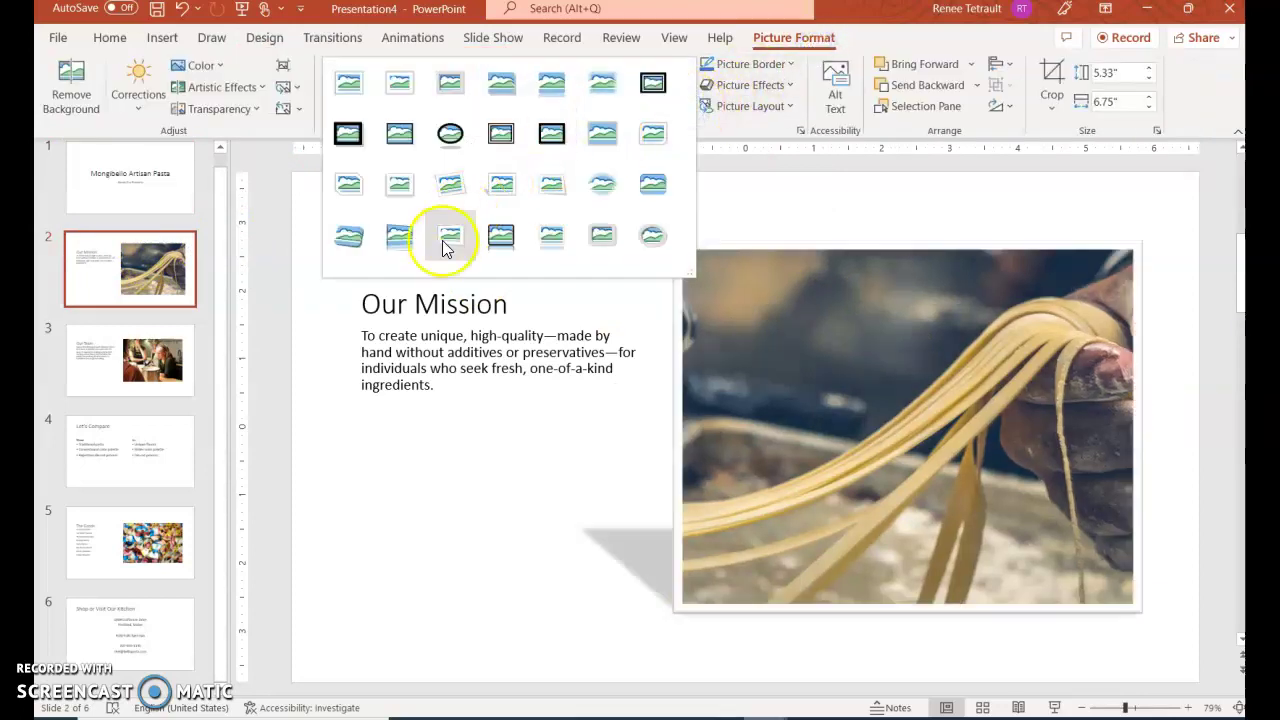
{"action": "left_click", "coordinate": [412, 246]}
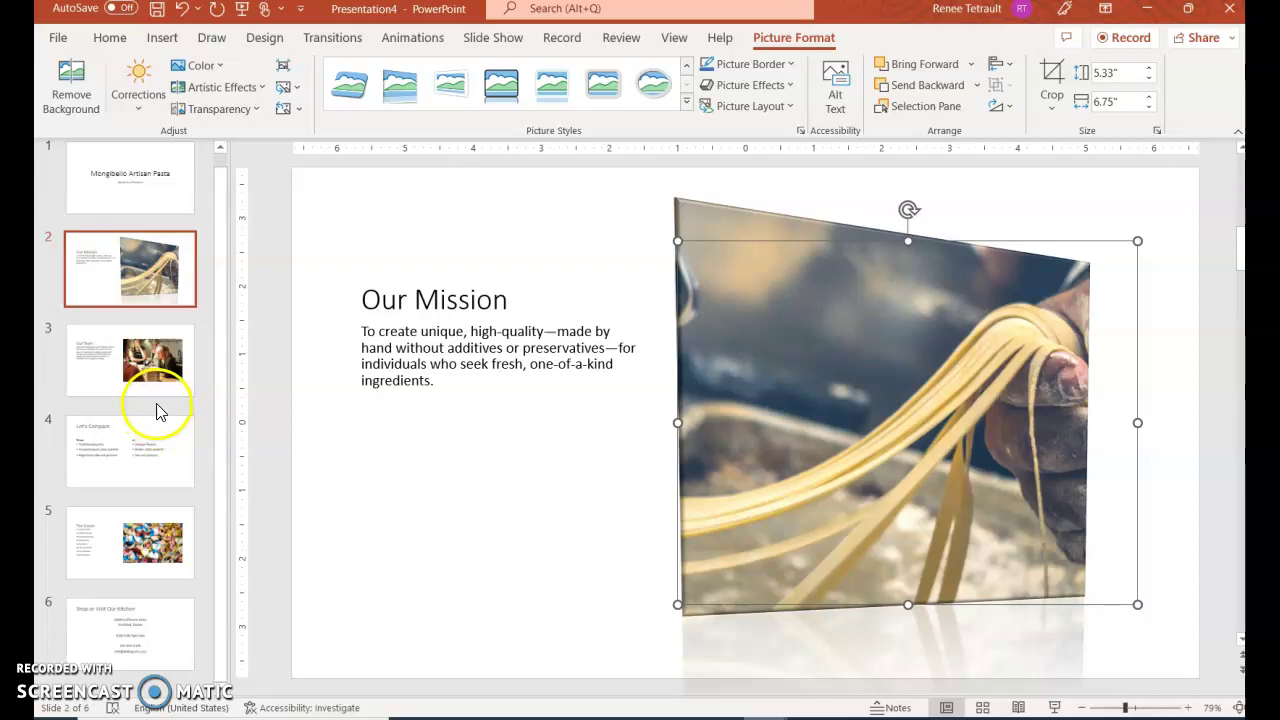
{"action": "left_click", "coordinate": [150, 448]}
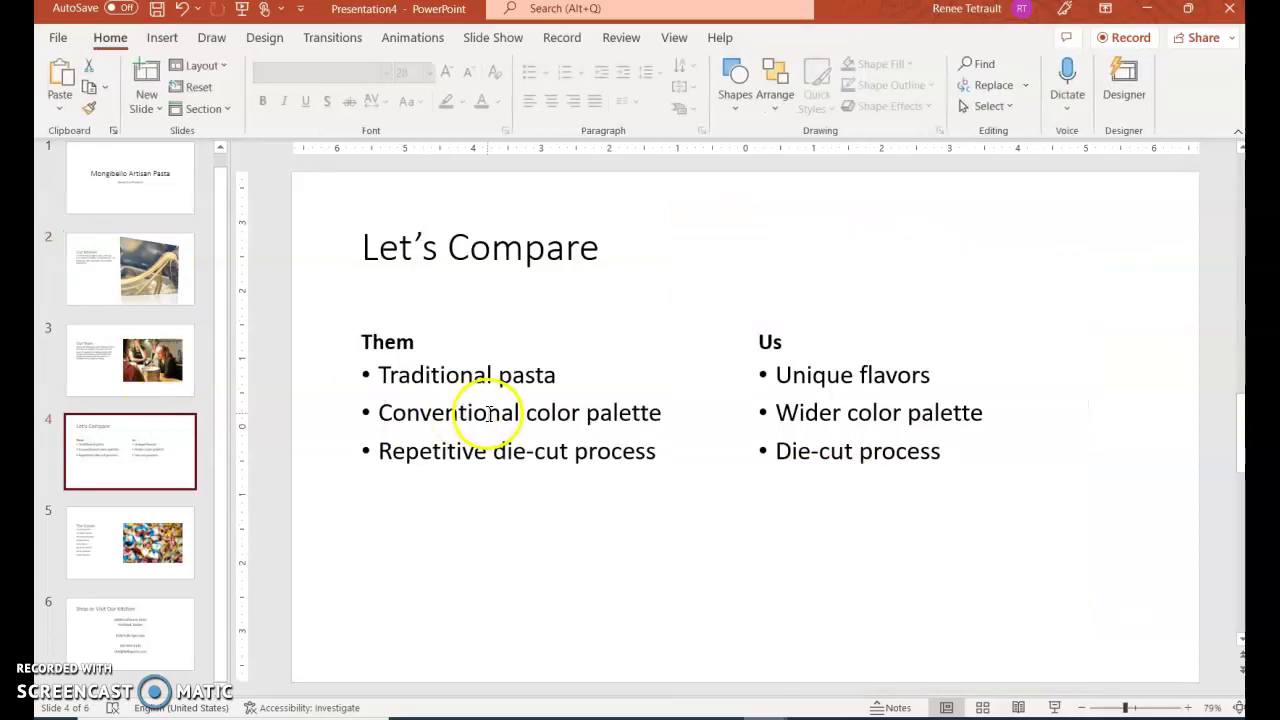
Convert the Them bullet list into a Vertical Curved List SmartArt graphic.
{"action": "right_click", "coordinate": [488, 413]}
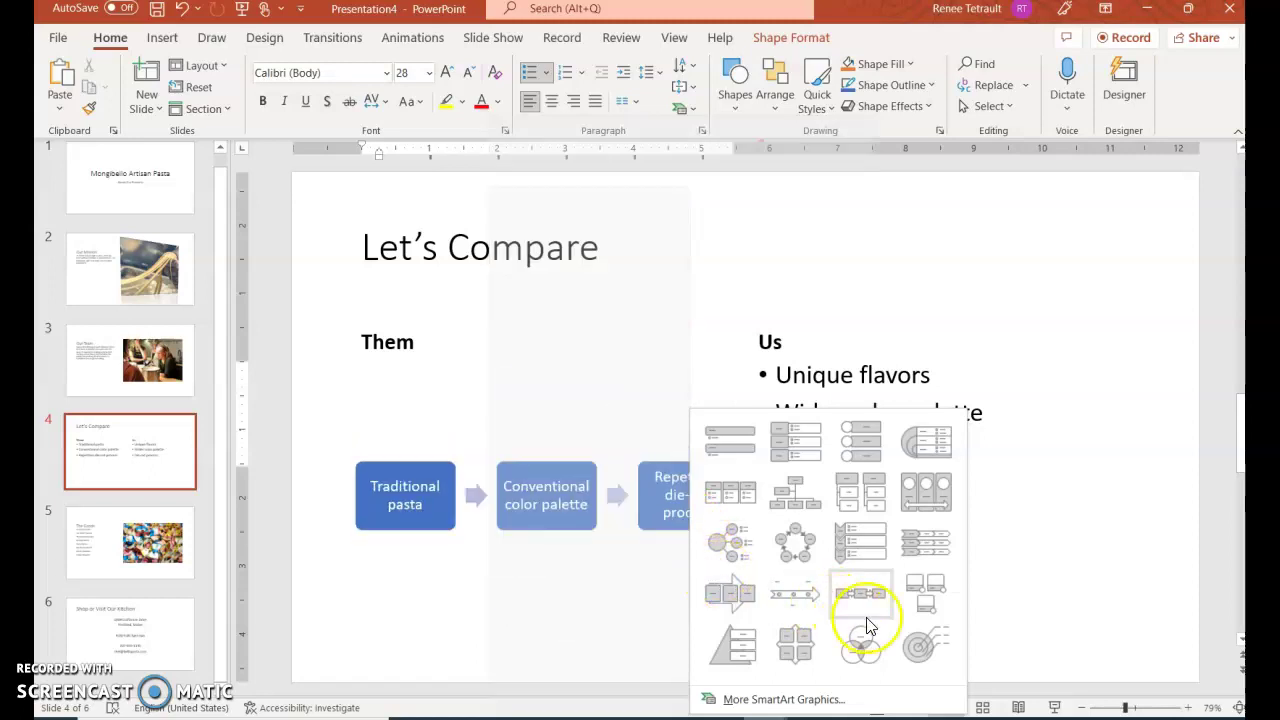
{"action": "key", "text": "Escape"}
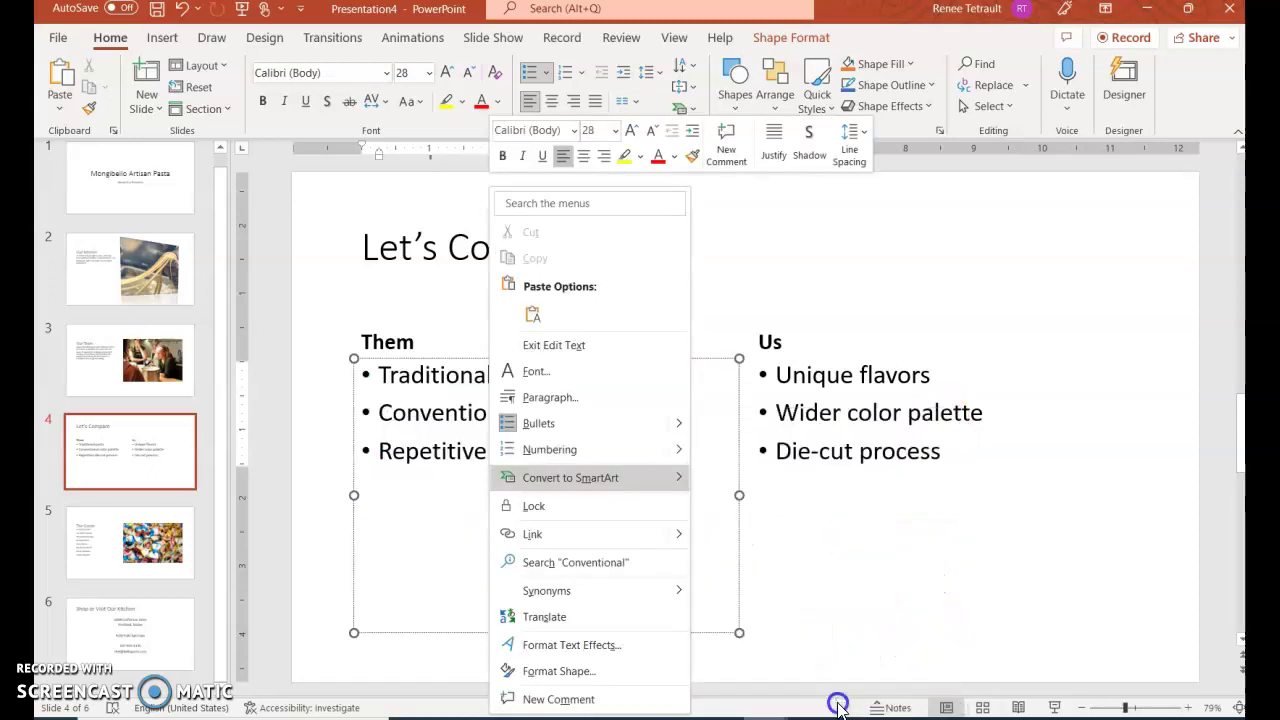
{"action": "key", "text": "Escape"}
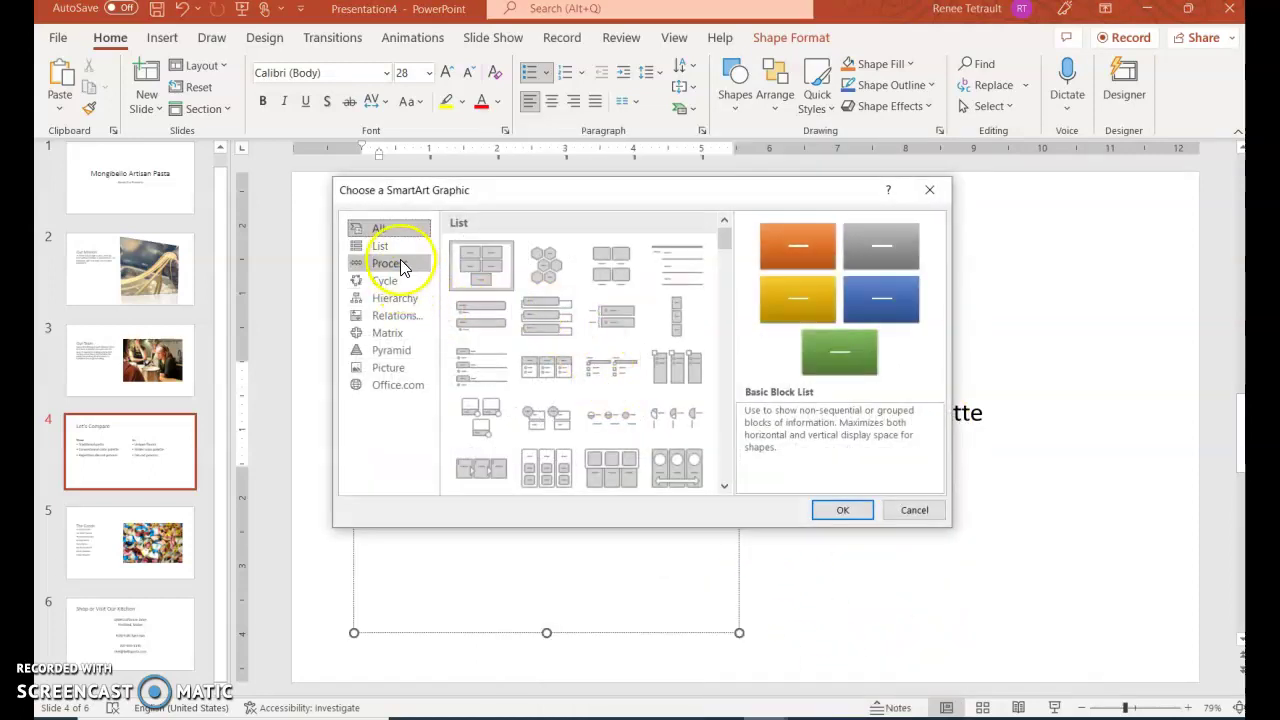
{"action": "left_click", "coordinate": [398, 250]}
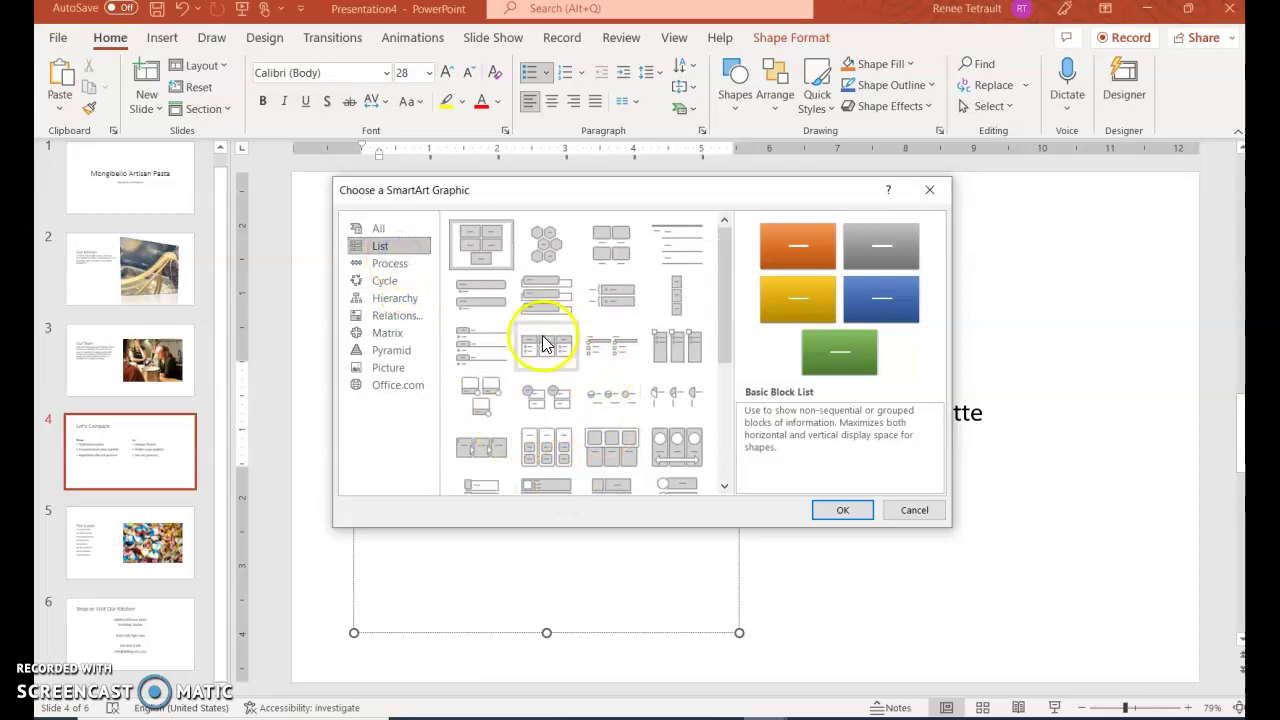
{"action": "left_click", "coordinate": [496, 306]}
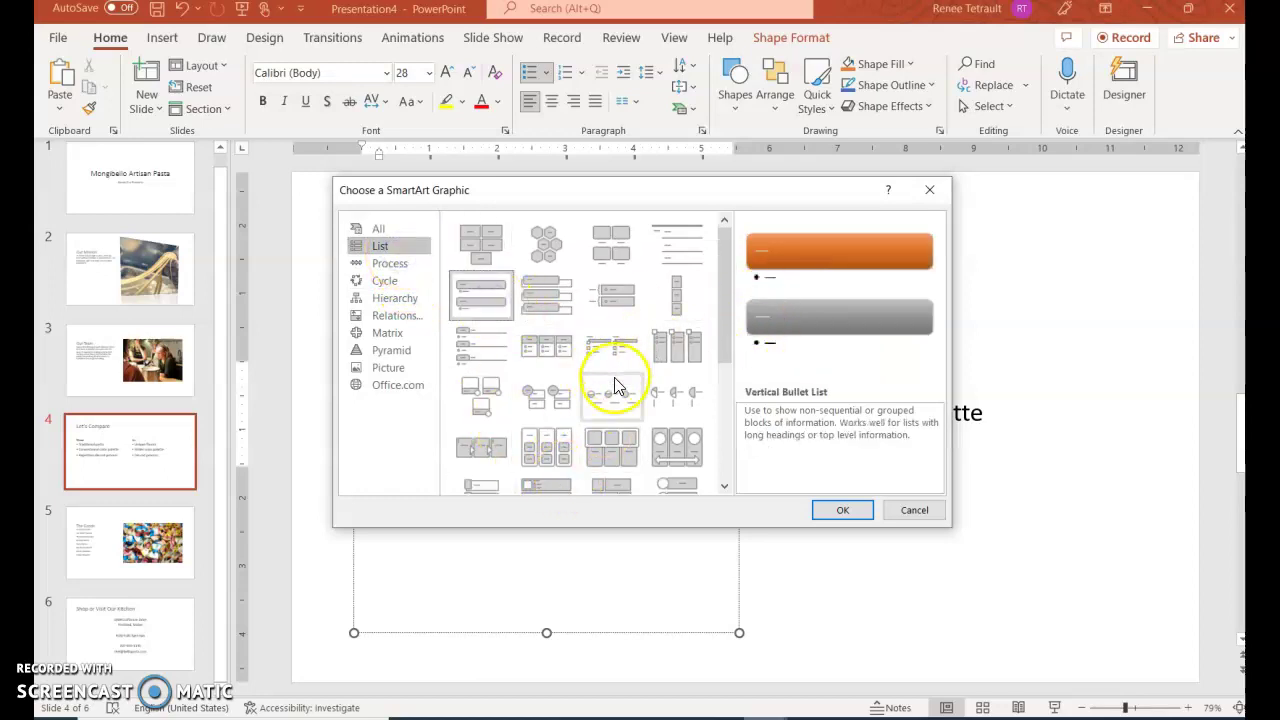
{"action": "scroll", "coordinate": [716, 472], "scroll_direction": "down", "scroll_amount": 5}
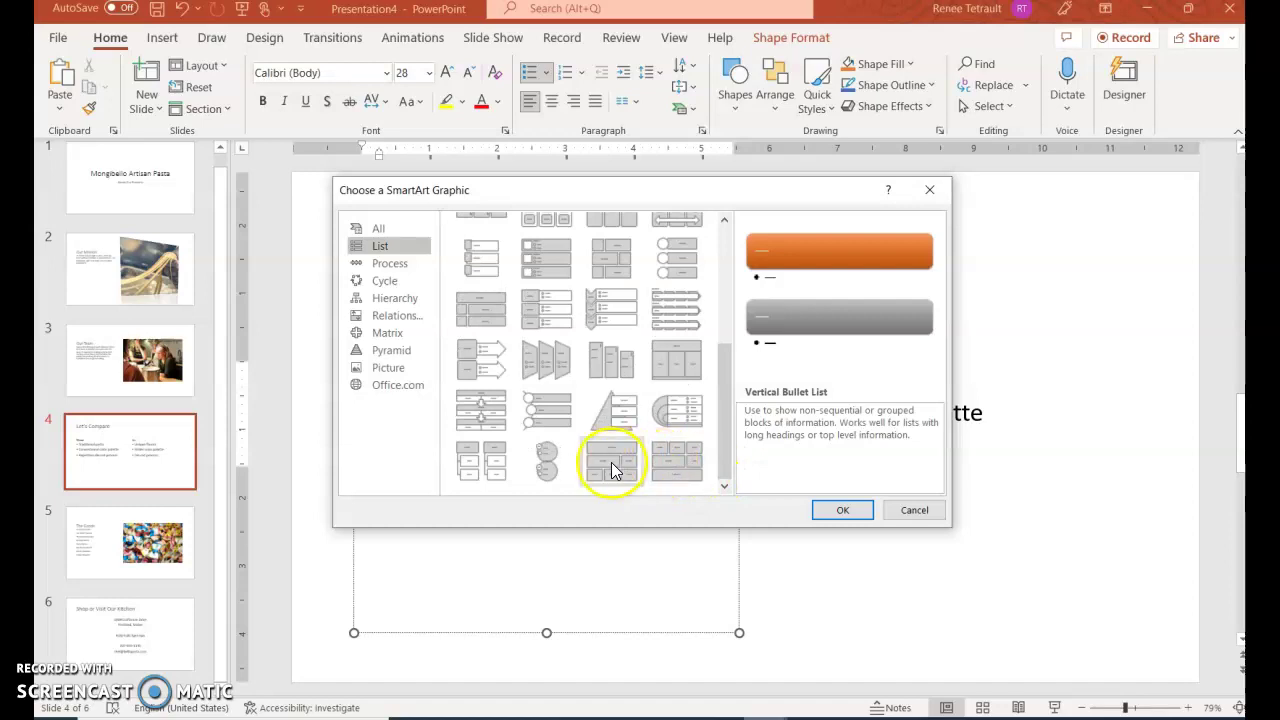
{"action": "left_click", "coordinate": [545, 412]}
{"action": "left_click", "coordinate": [842, 512]}
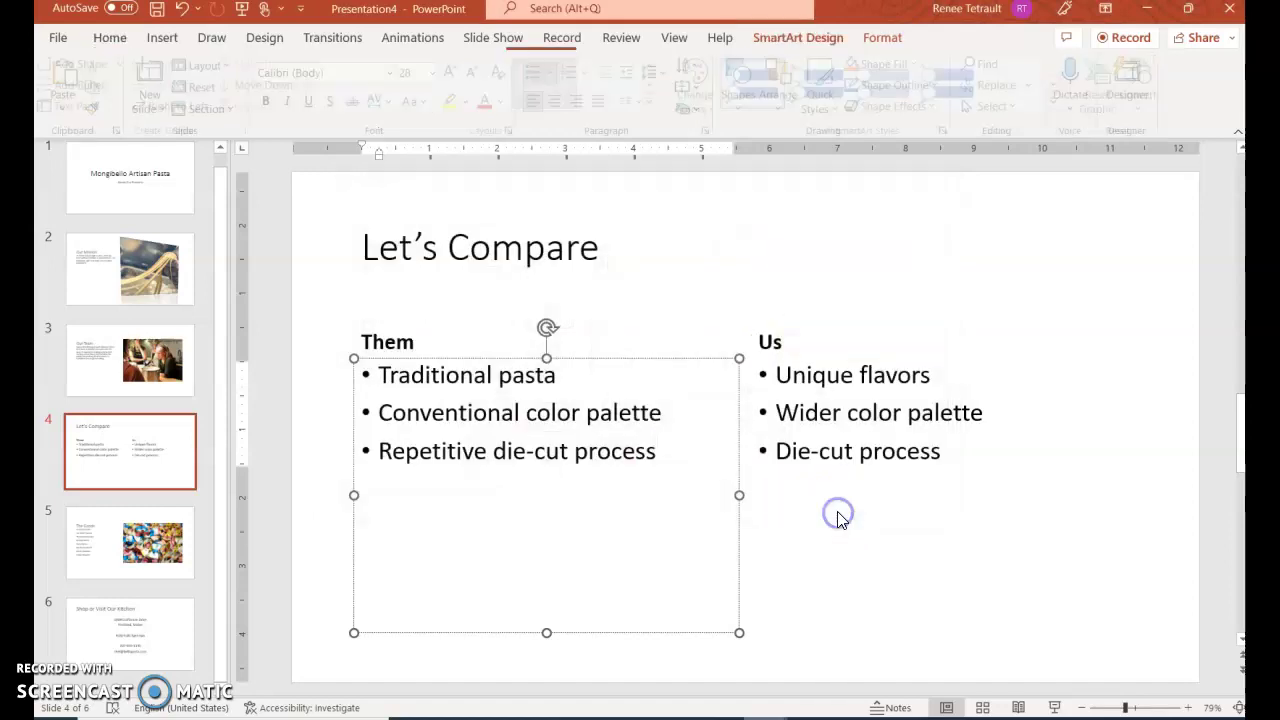
Style the SmartArt with the colourful orange, grey and yellow scheme and a 3-D style.
{"action": "left_click", "coordinate": [702, 90]}
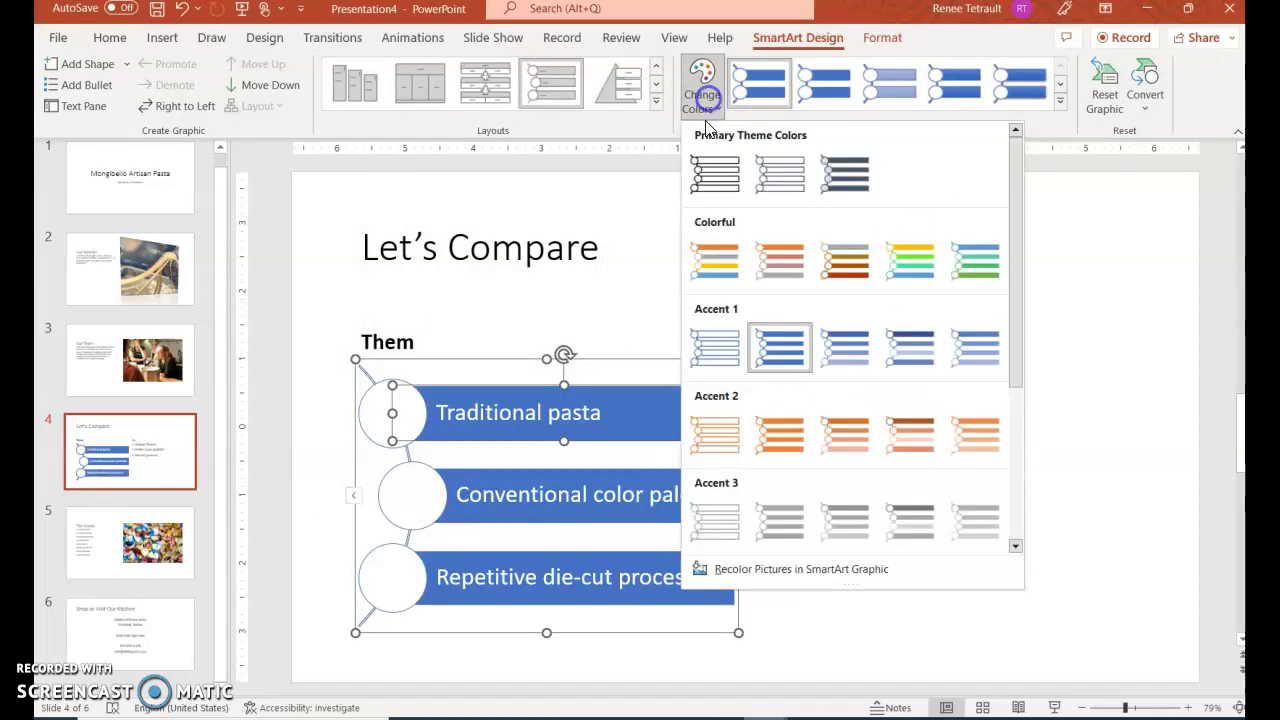
{"action": "left_click", "coordinate": [704, 262]}
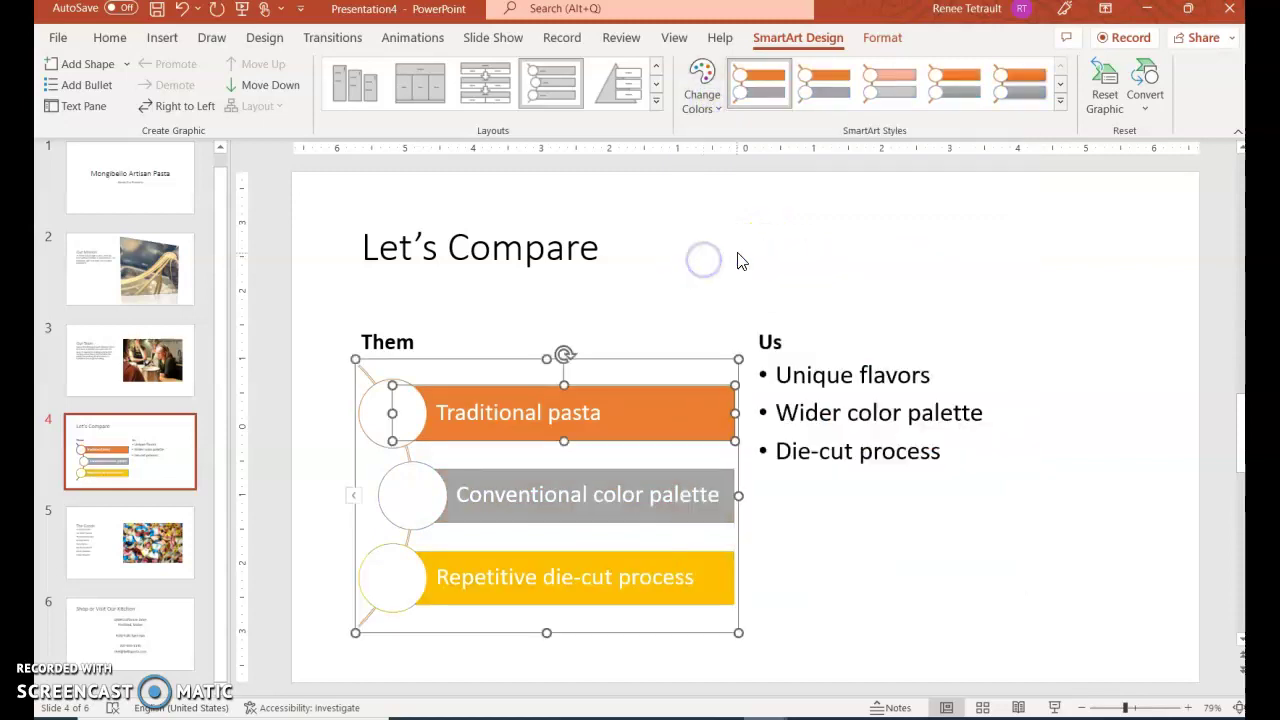
{"action": "left_click", "coordinate": [1061, 105]}
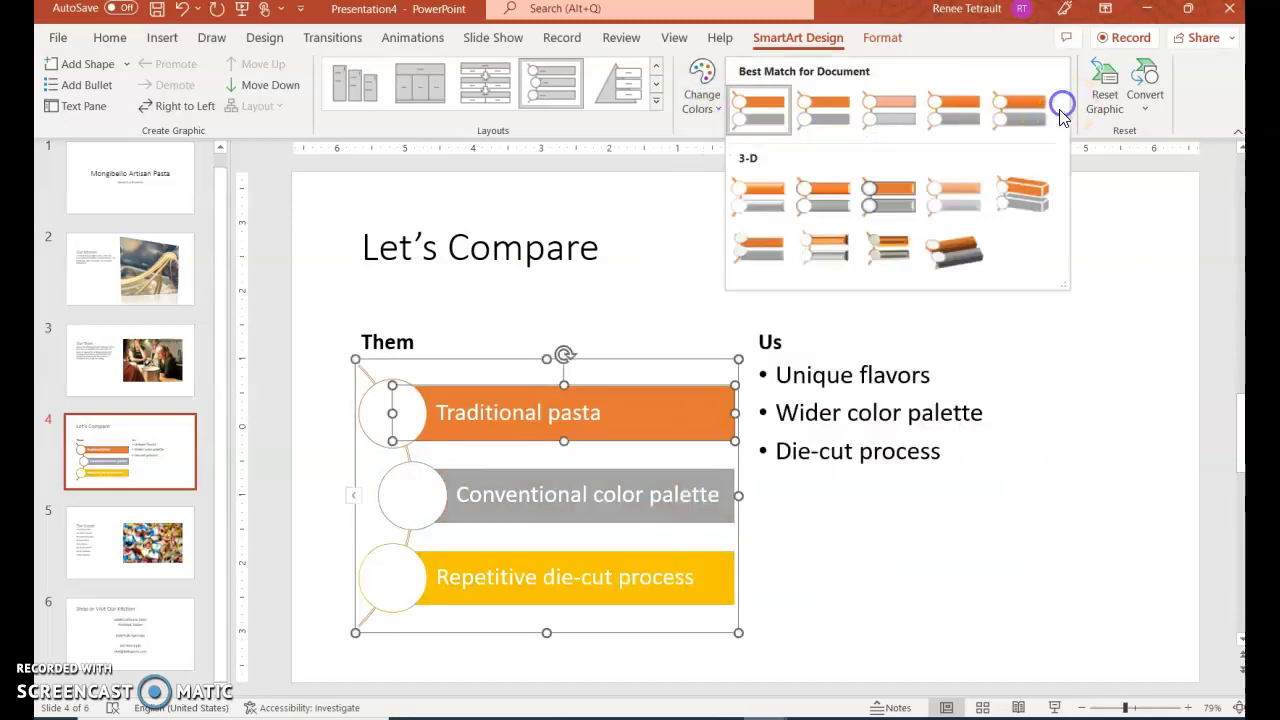
{"action": "left_click", "coordinate": [895, 201]}
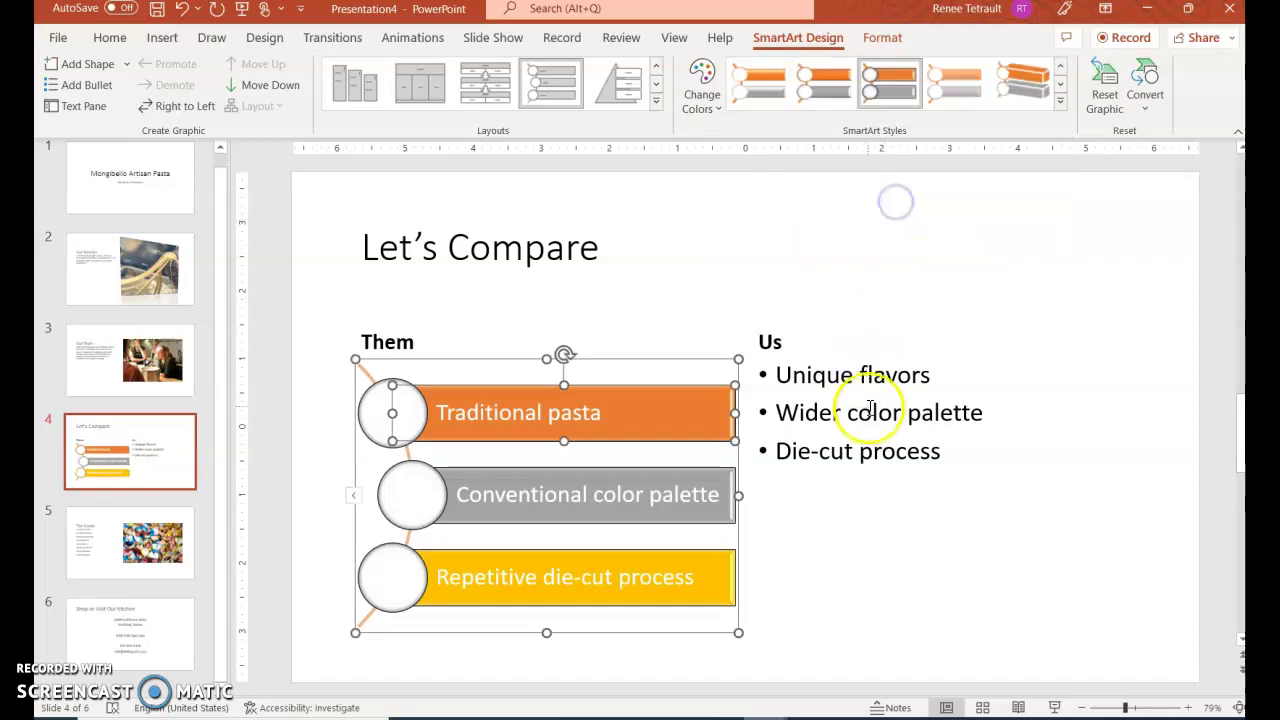
{"action": "left_click", "coordinate": [872, 412]}
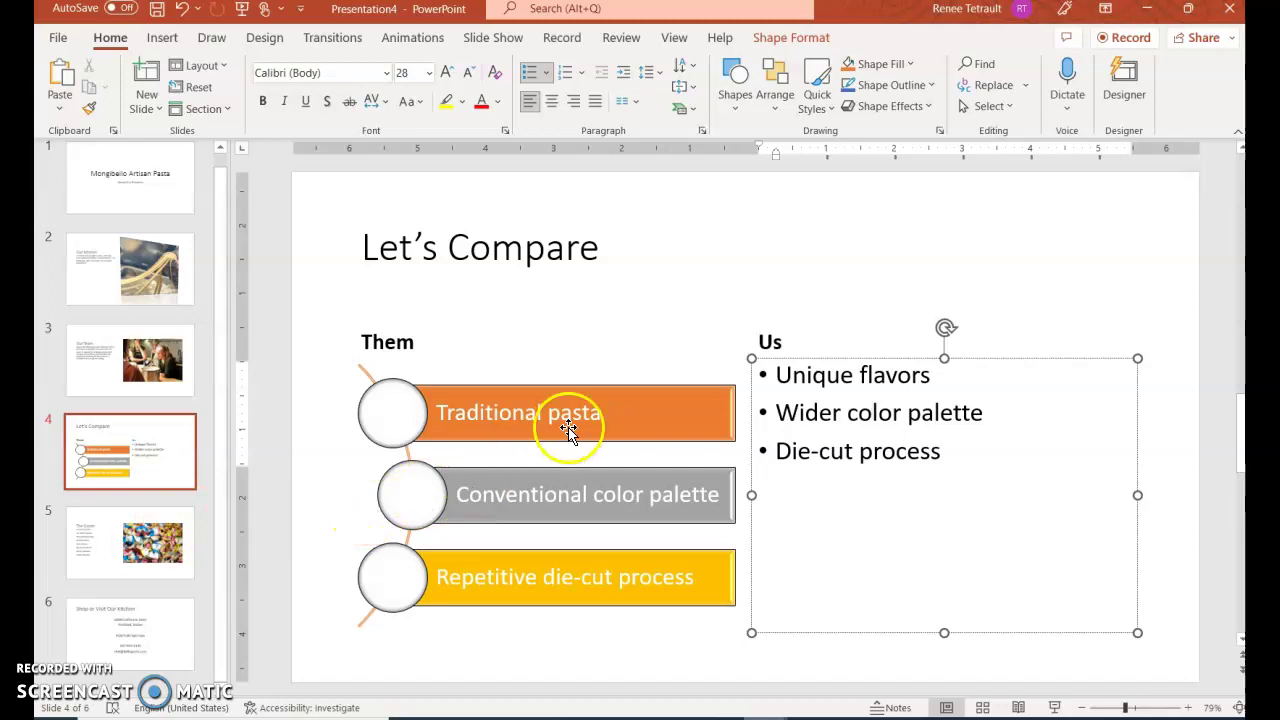
Set the 'Mongibello Artisan Pasta' title on slide 1 to the Amasis MT Pro Black font.
{"action": "left_click", "coordinate": [110, 190]}
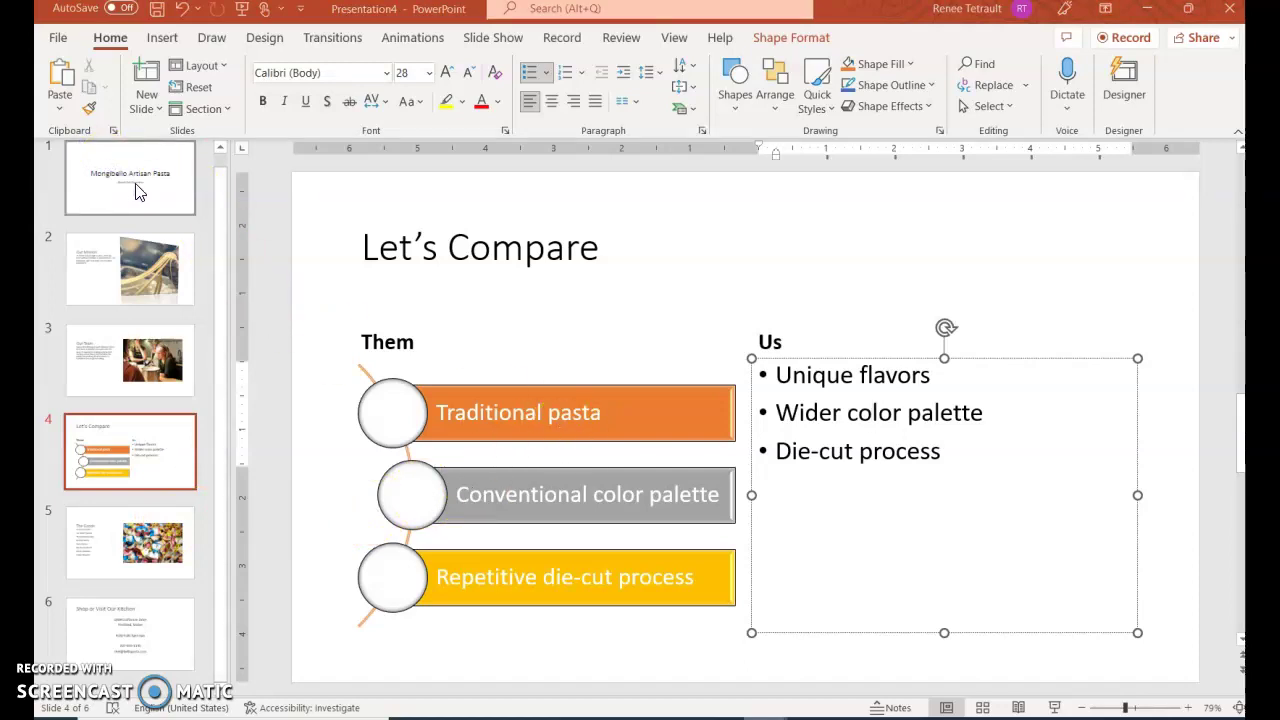
{"action": "left_click", "coordinate": [183, 200]}
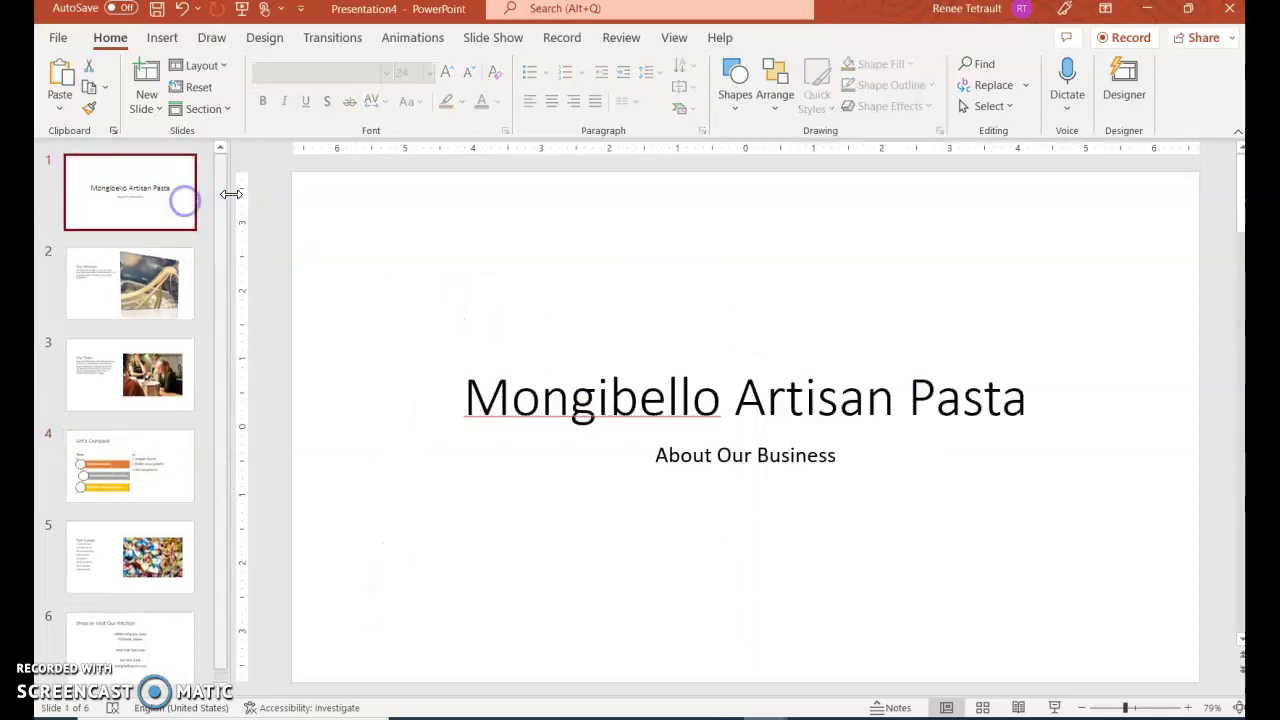
{"action": "left_click", "coordinate": [568, 362]}
{"action": "left_click_drag", "start_coordinate": [468, 393], "coordinate": [980, 394]}
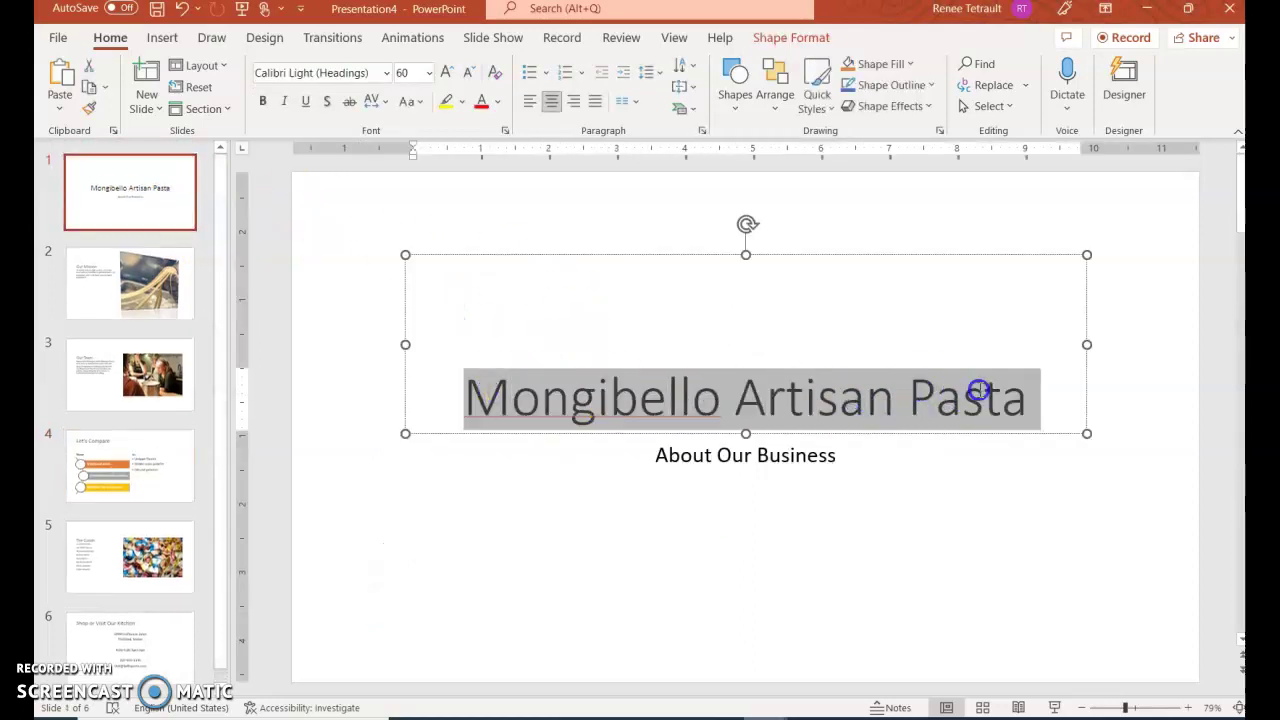
{"action": "left_click", "coordinate": [386, 74]}
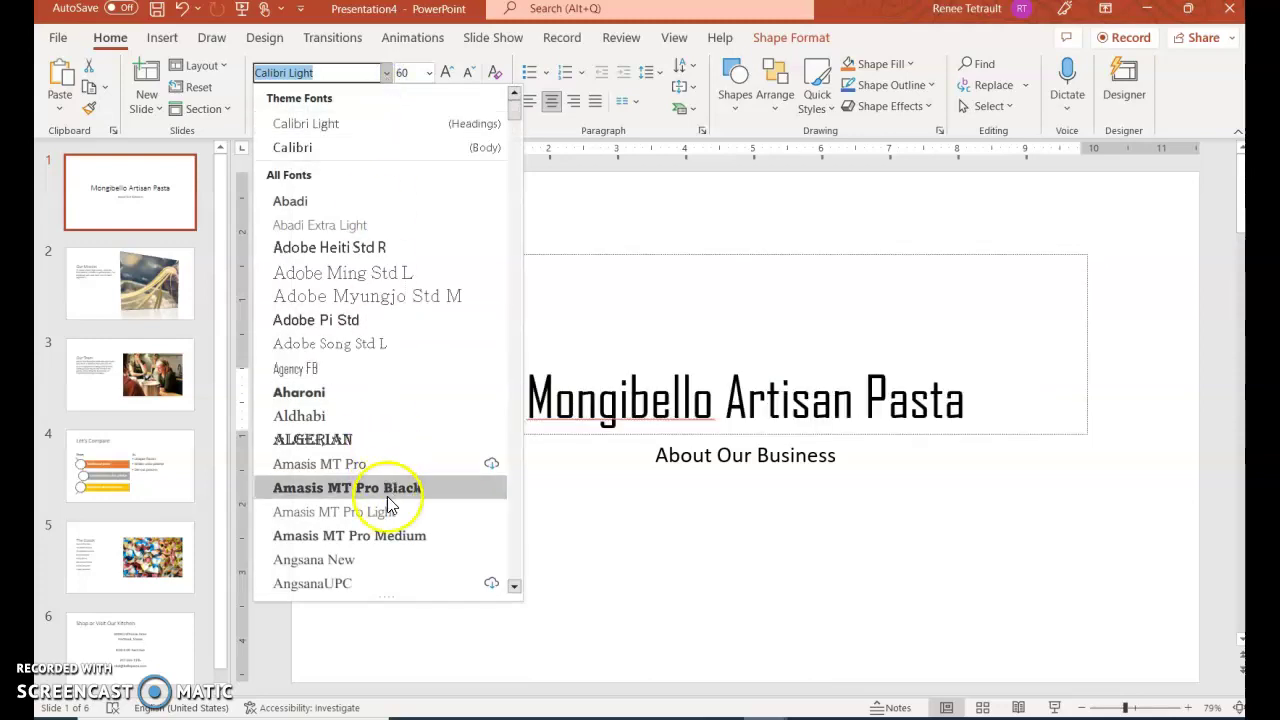
{"action": "left_click", "coordinate": [389, 494]}
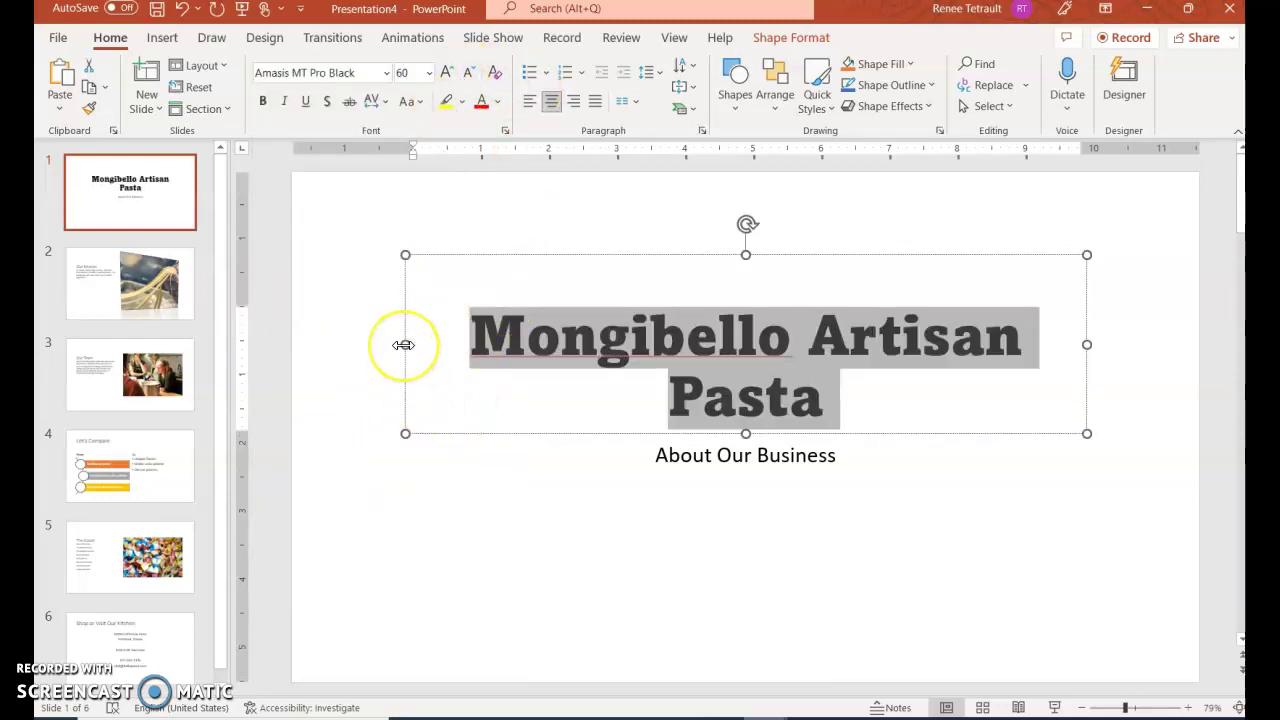
Widen the title box so the heading fits on one line, and colour it blue.
{"action": "left_click_drag", "start_coordinate": [403, 344], "coordinate": [360, 344]}
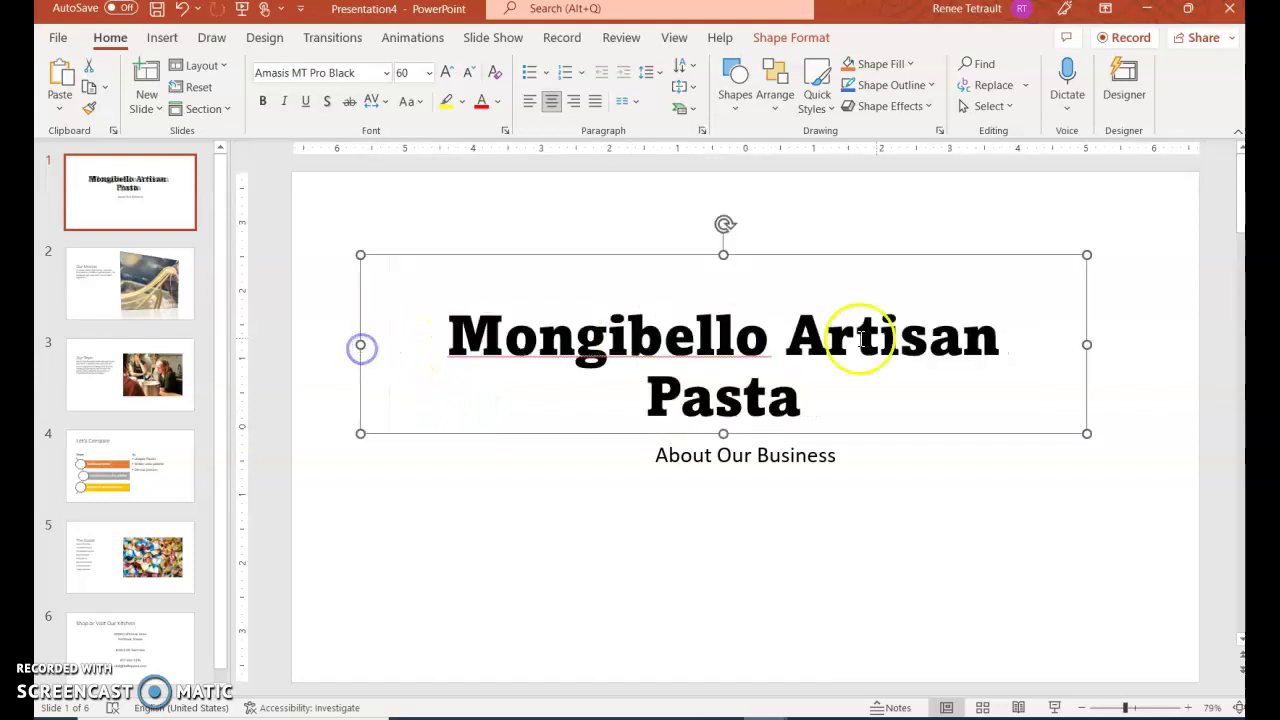
{"action": "left_click_drag", "start_coordinate": [1087, 344], "coordinate": [1144, 344]}
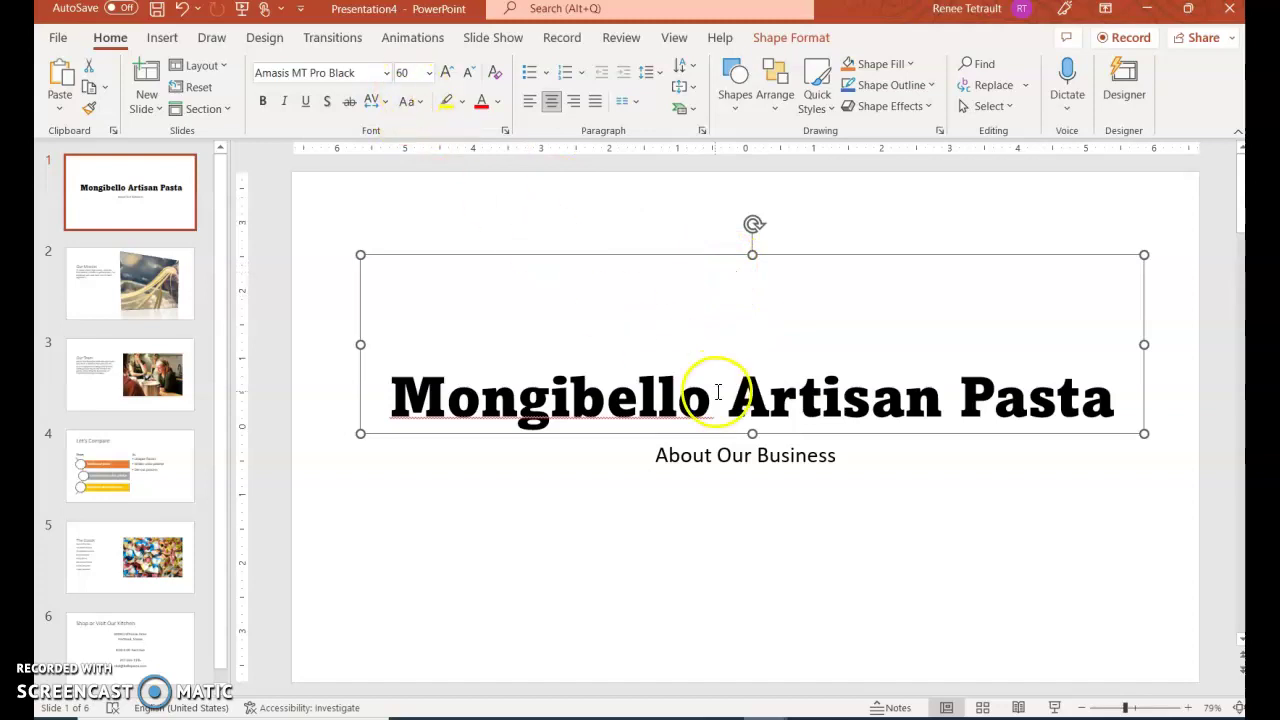
{"action": "left_click", "coordinate": [499, 104]}
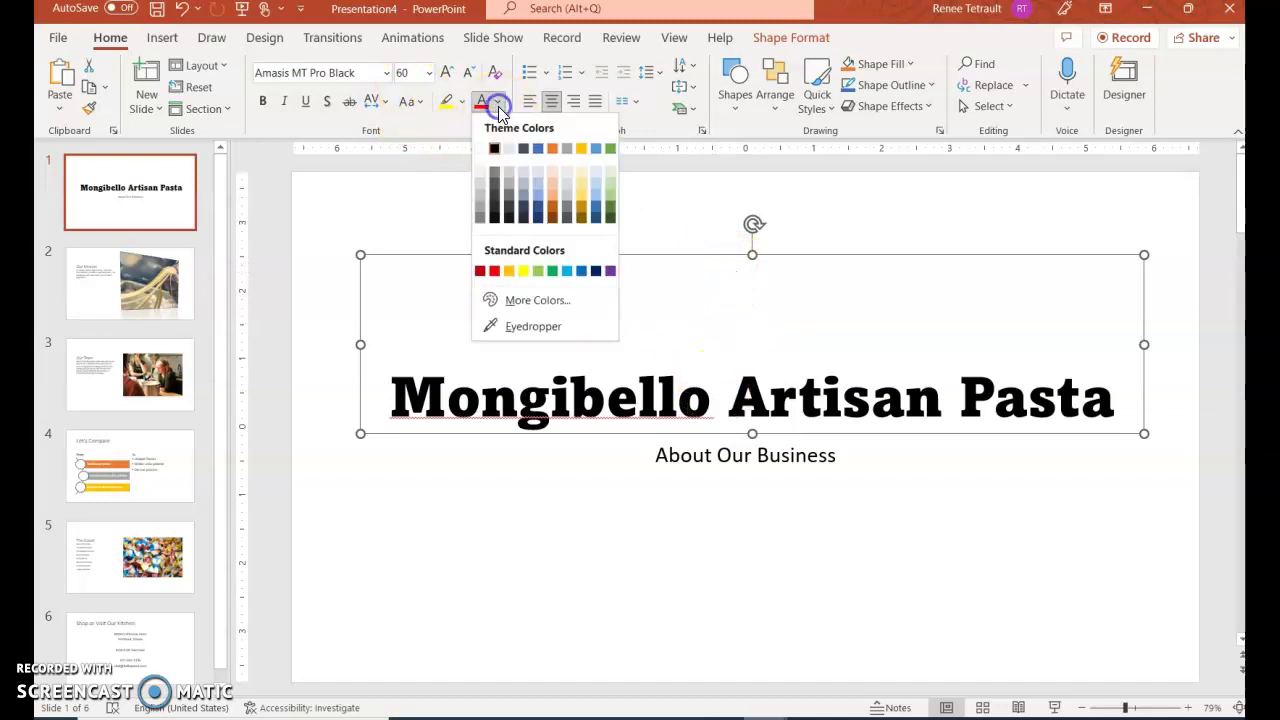
{"action": "left_click", "coordinate": [589, 272]}
{"action": "left_click", "coordinate": [824, 500]}
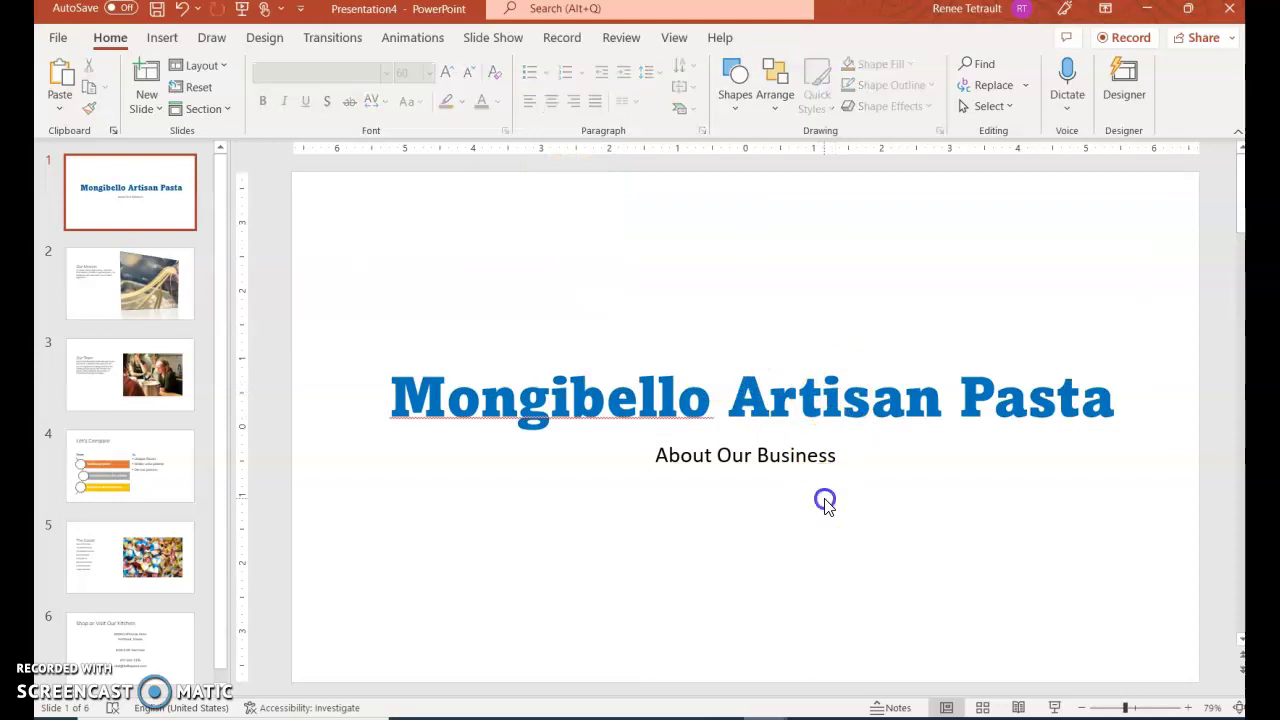
Apply Designer's second suggested layout to Our Team, cropping the team photo into a circle.
{"action": "left_click", "coordinate": [107, 273]}
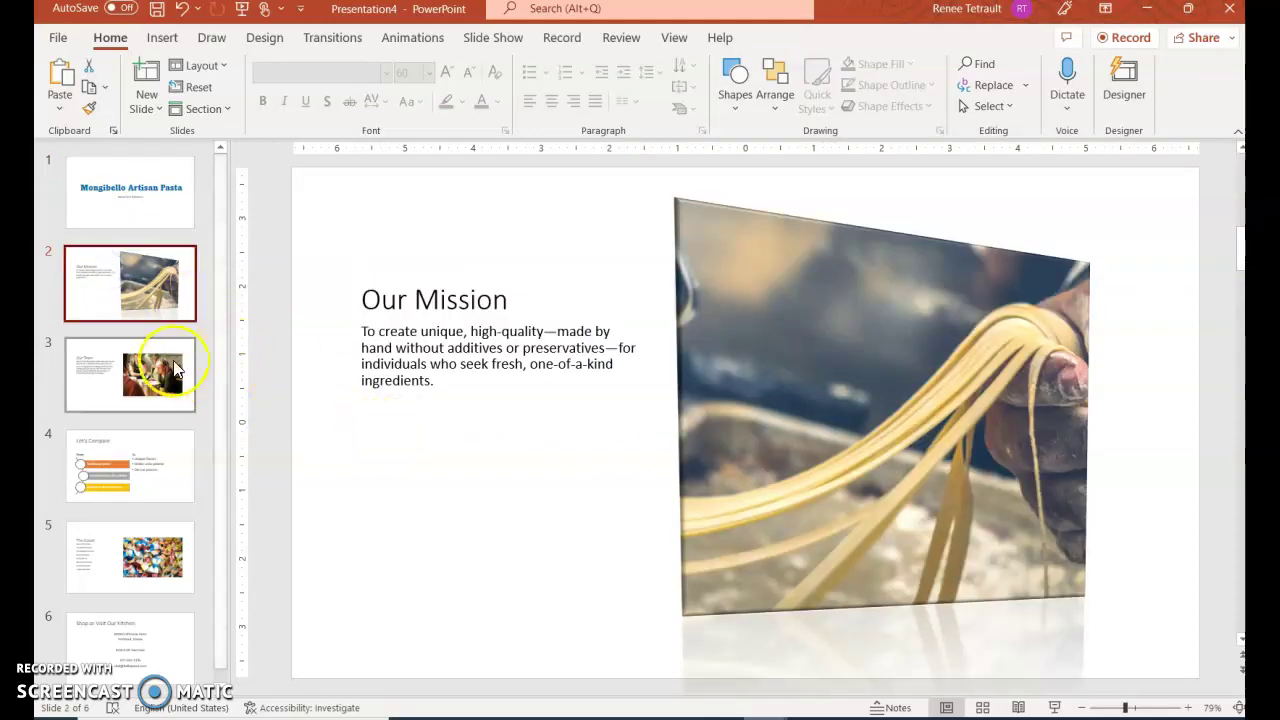
{"action": "left_click", "coordinate": [142, 390]}
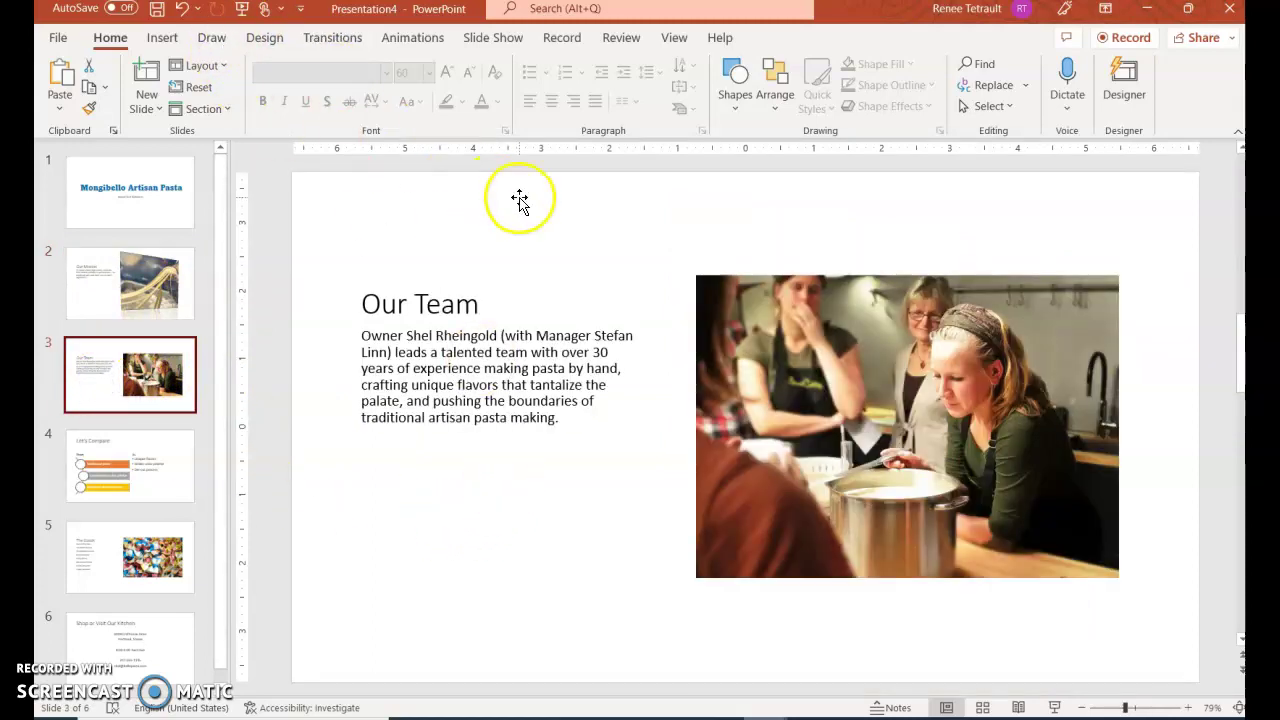
{"action": "left_click", "coordinate": [266, 45]}
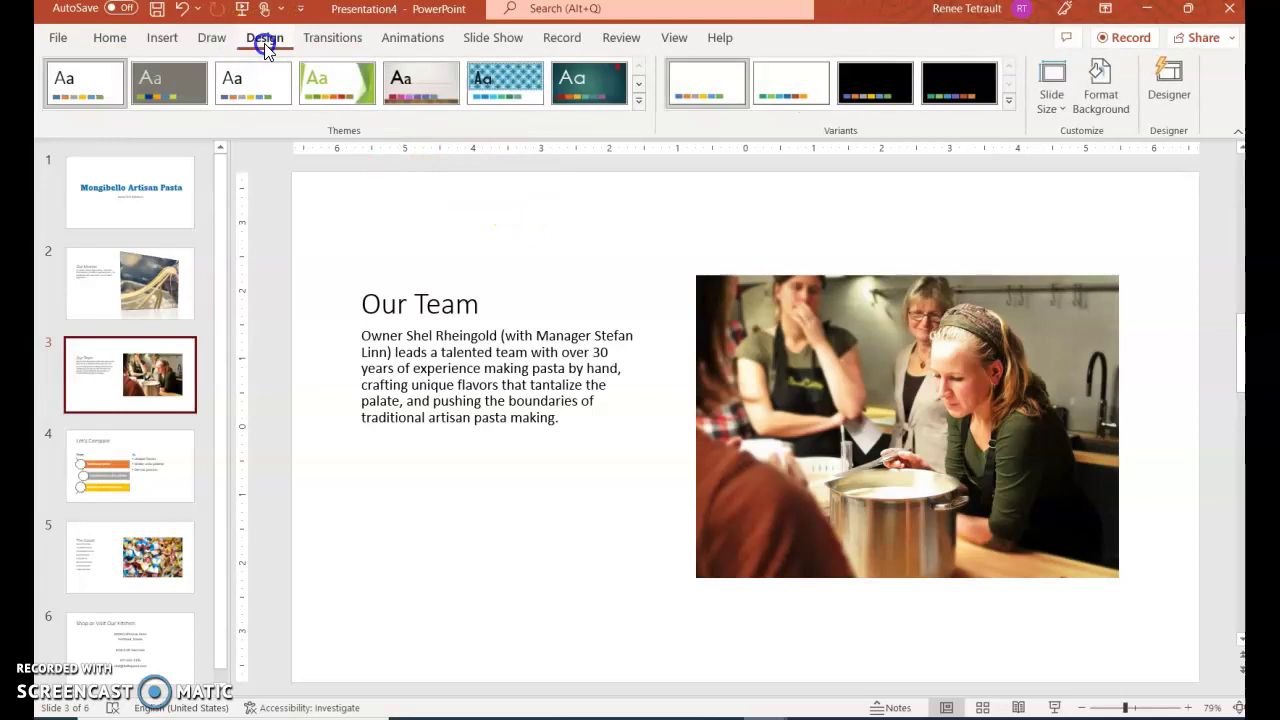
{"action": "left_click", "coordinate": [1169, 85]}
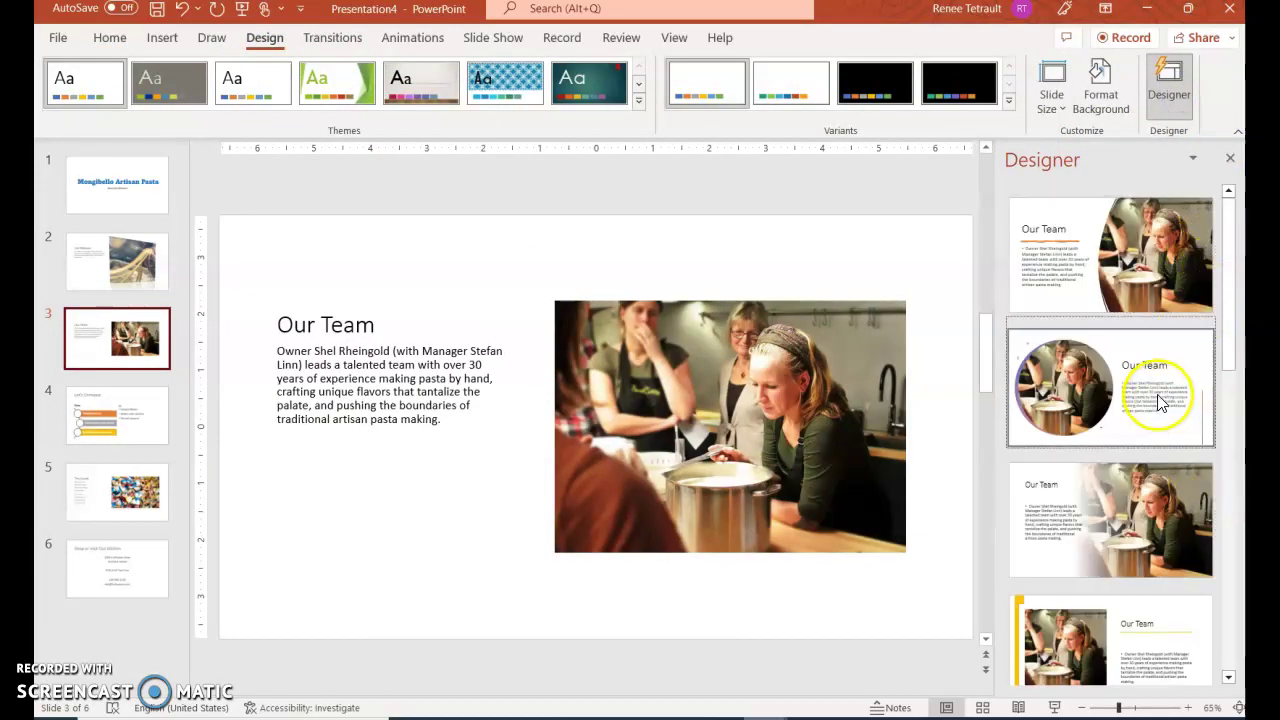
{"action": "left_click", "coordinate": [1157, 389]}
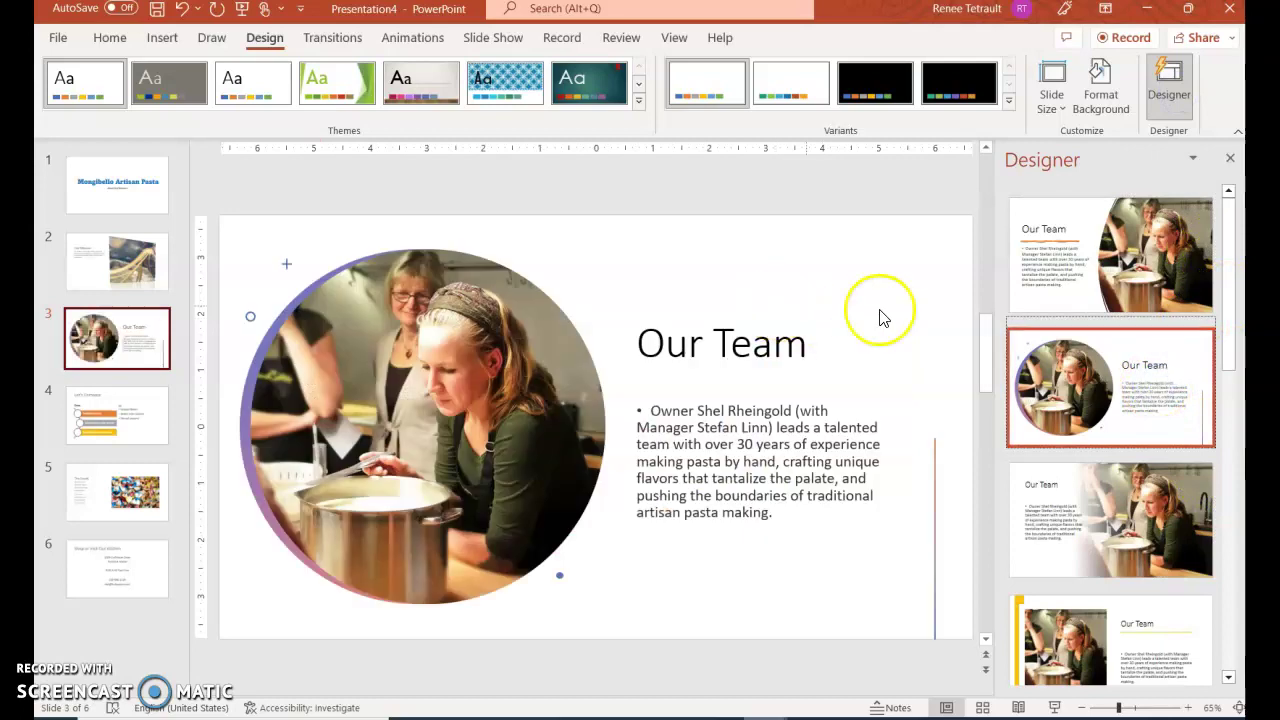